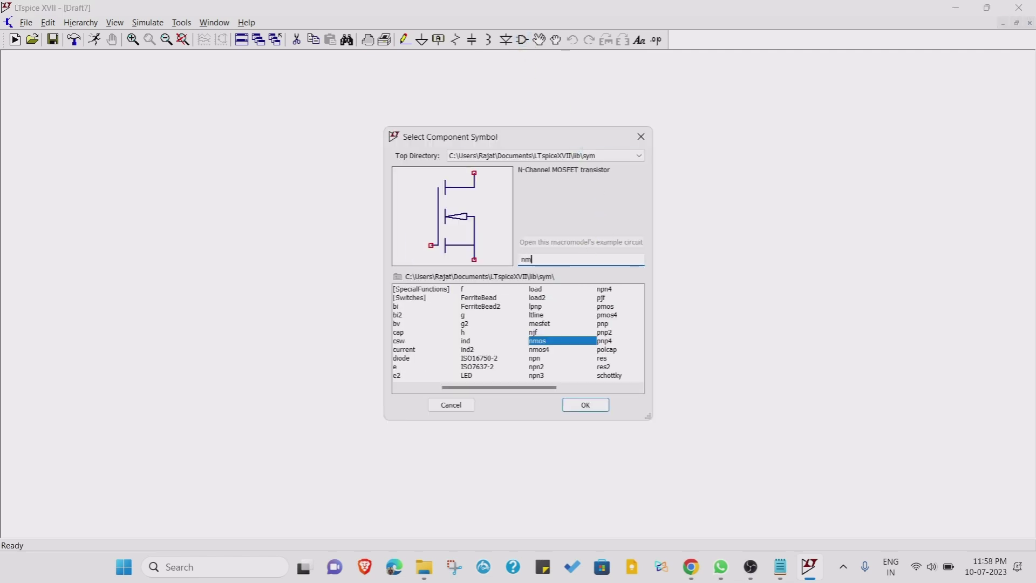
Search the component picker for nmos and choose the four-terminal nmos4 transistor.
type("os")
left_click(554, 350)
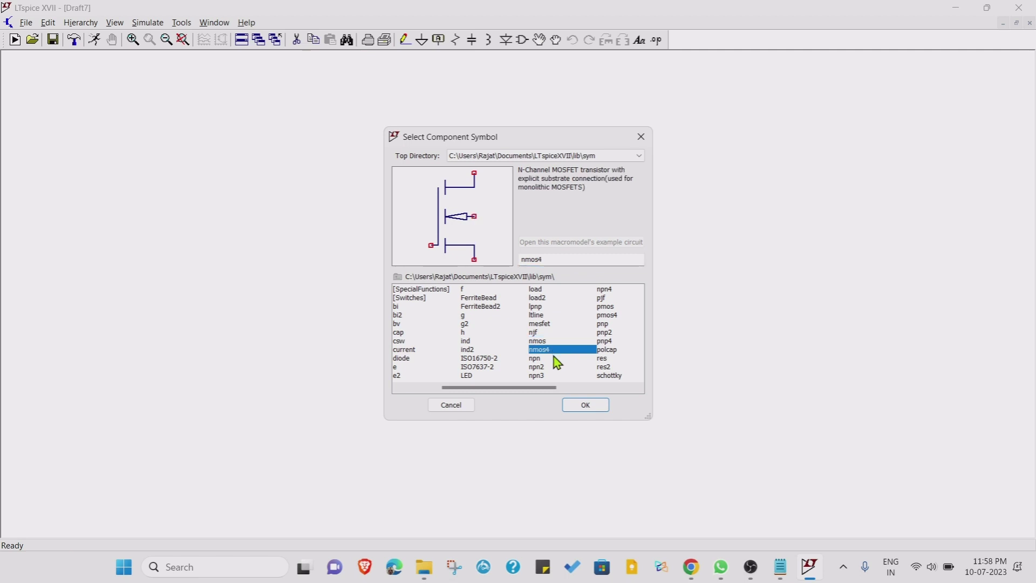
left_click(585, 406)
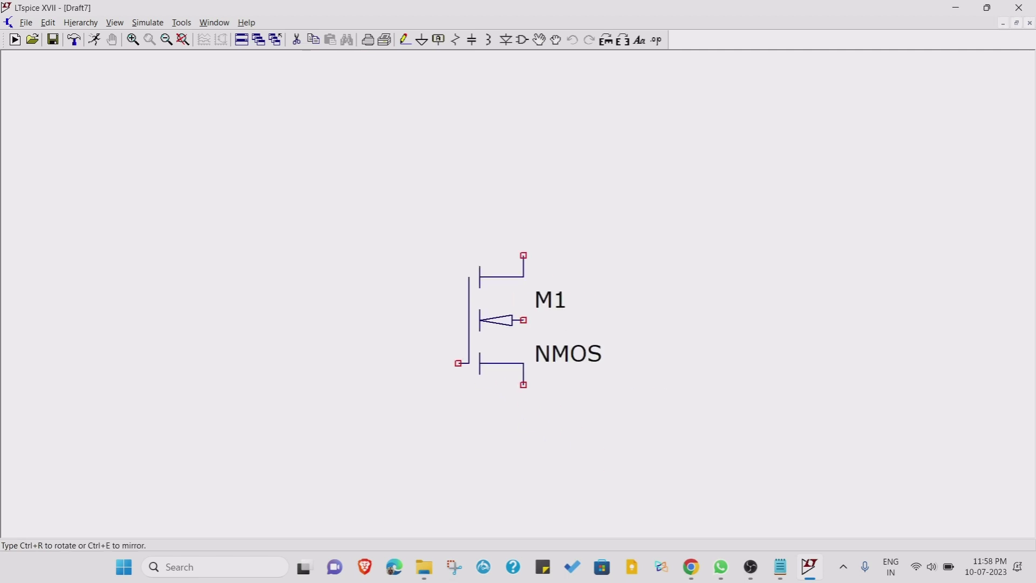
Place M1 mid-canvas, then add voltage sources V1 at lower left and V2 at upper right.
left_click(491, 298)
key("Escape")
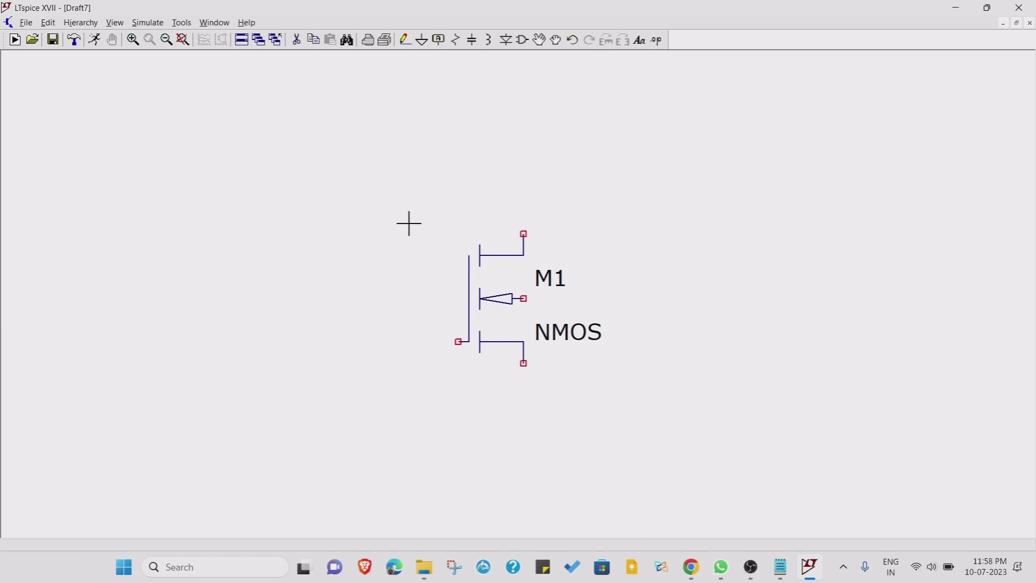
key("v")
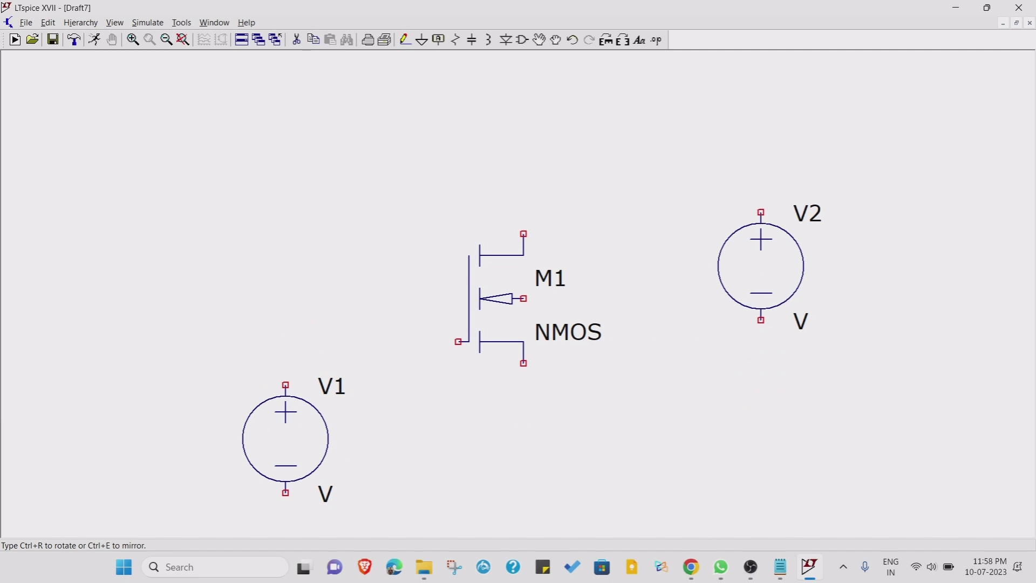
key("Escape")
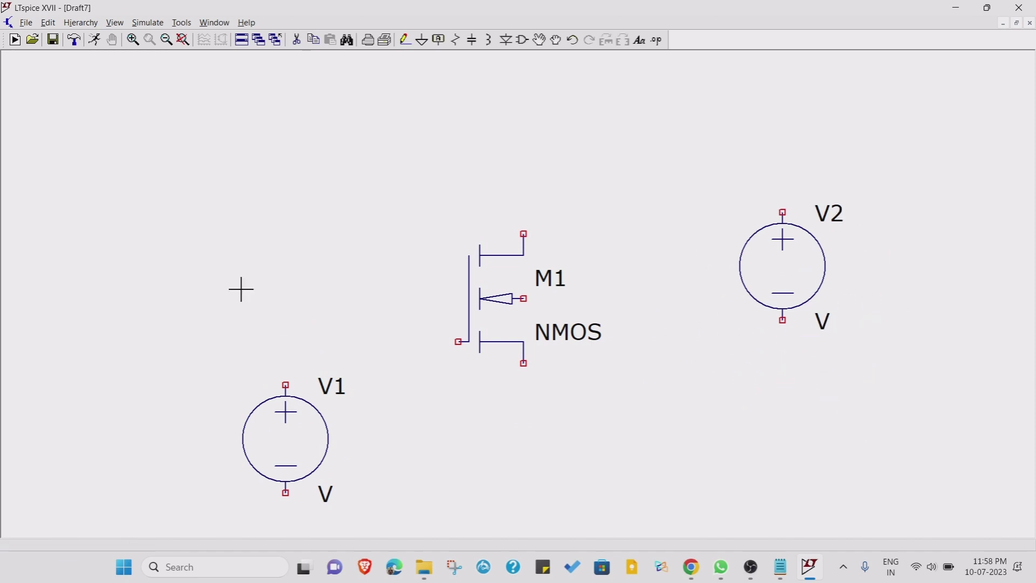
Wire V1's positive terminal to M1's gate and M1's drain to V2's positive terminal.
left_click(407, 41)
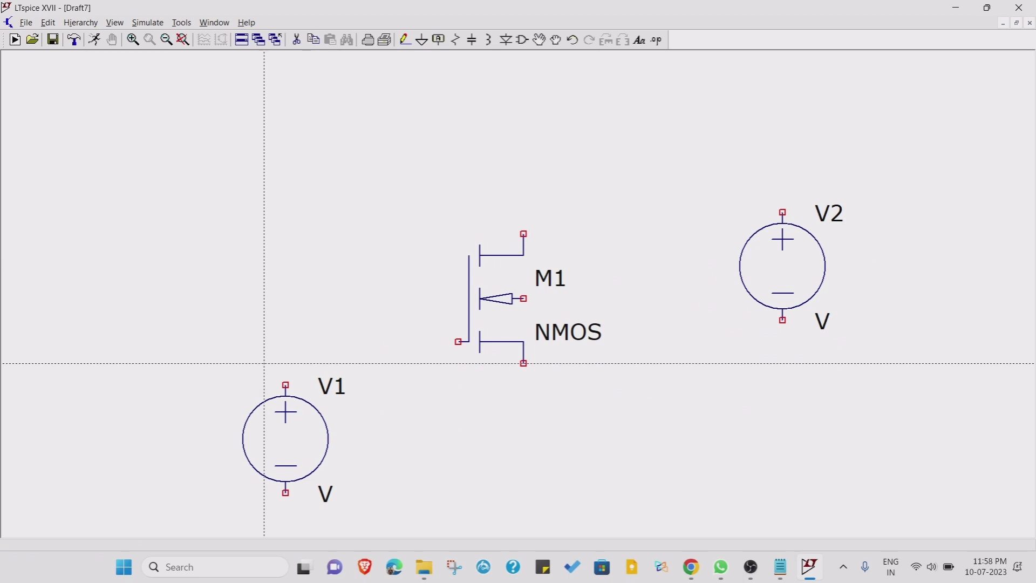
left_click(285, 384)
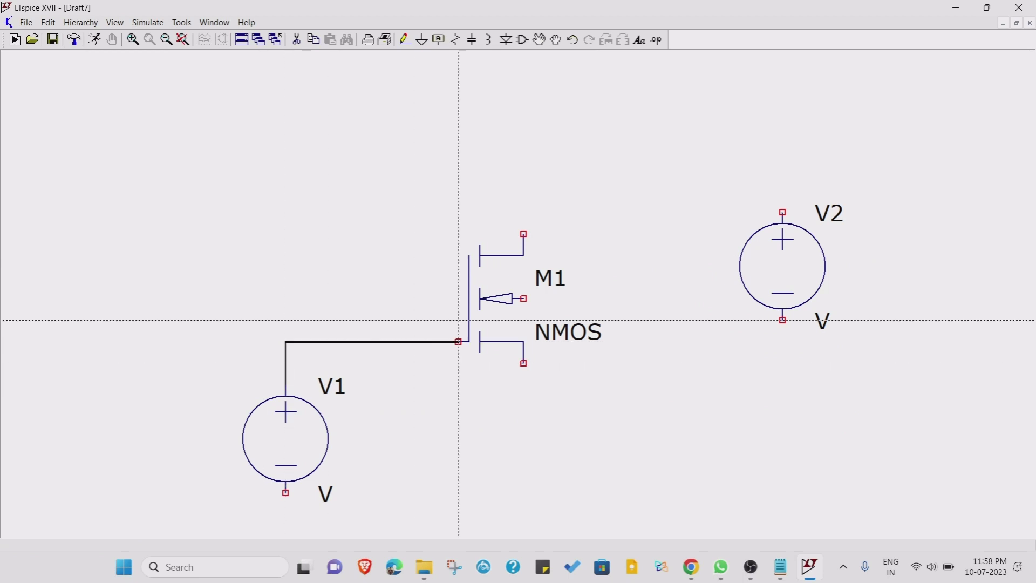
left_click(458, 341)
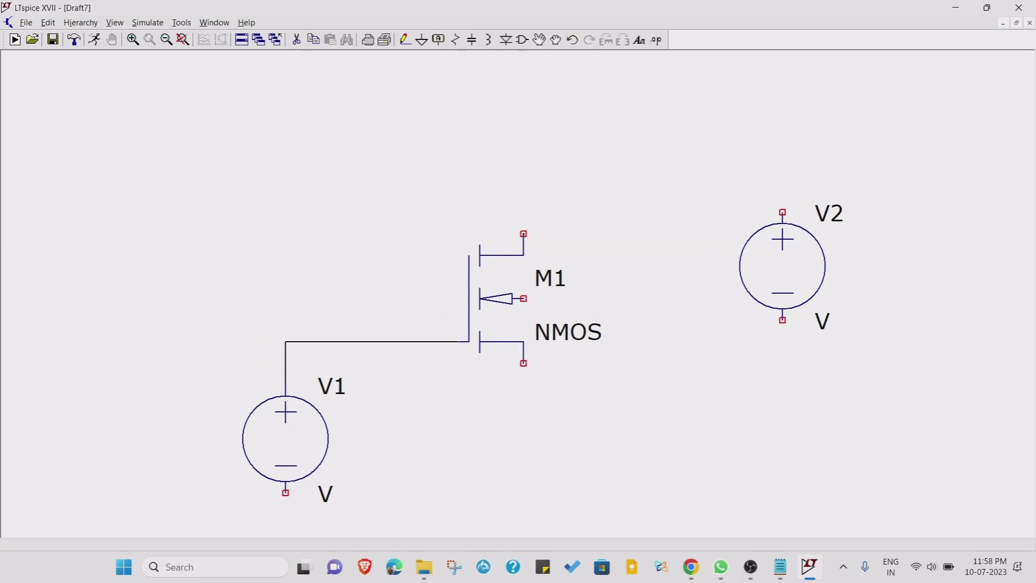
left_click(523, 234)
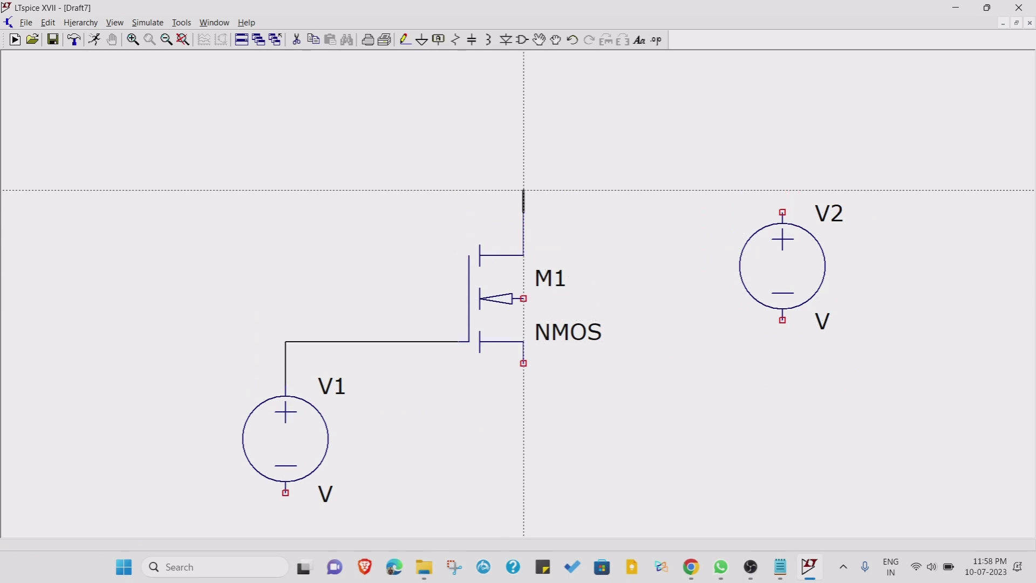
left_click(782, 212)
Draw short wire stubs down from V2's negative lead, M1's source and V1's negative lead.
left_click(782, 320)
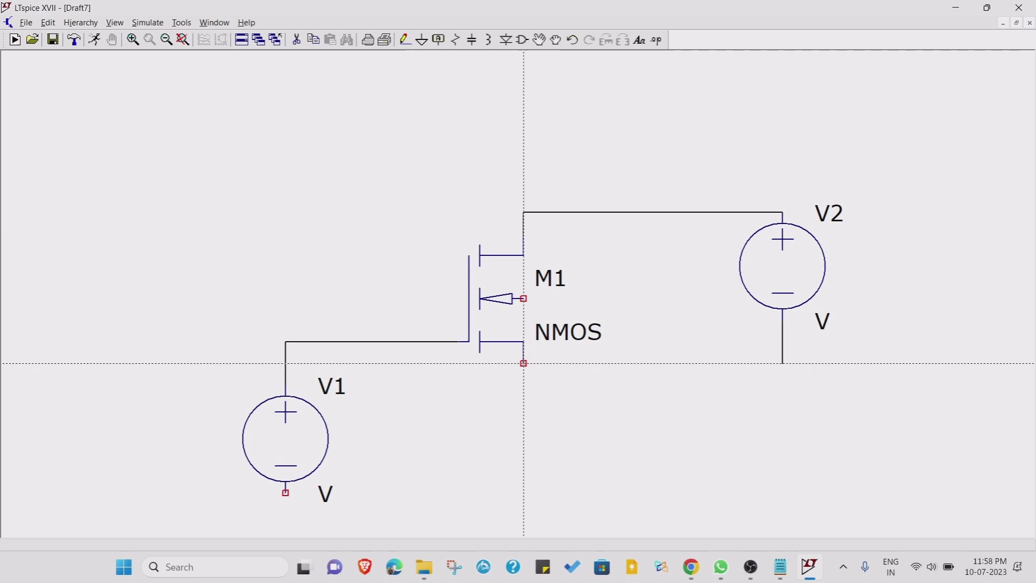
left_click(523, 362)
left_click(522, 406)
right_click(522, 406)
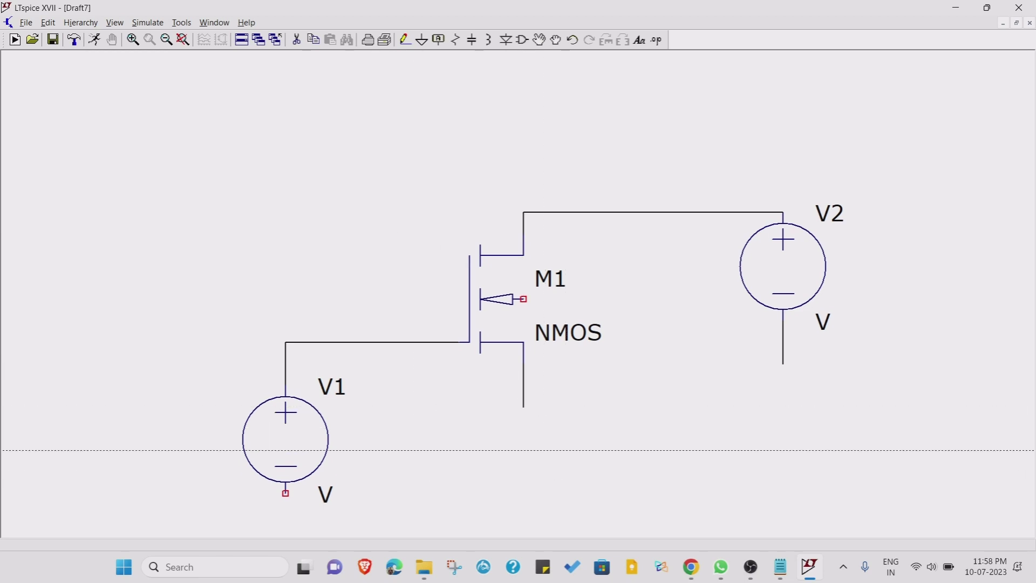
left_click(285, 493)
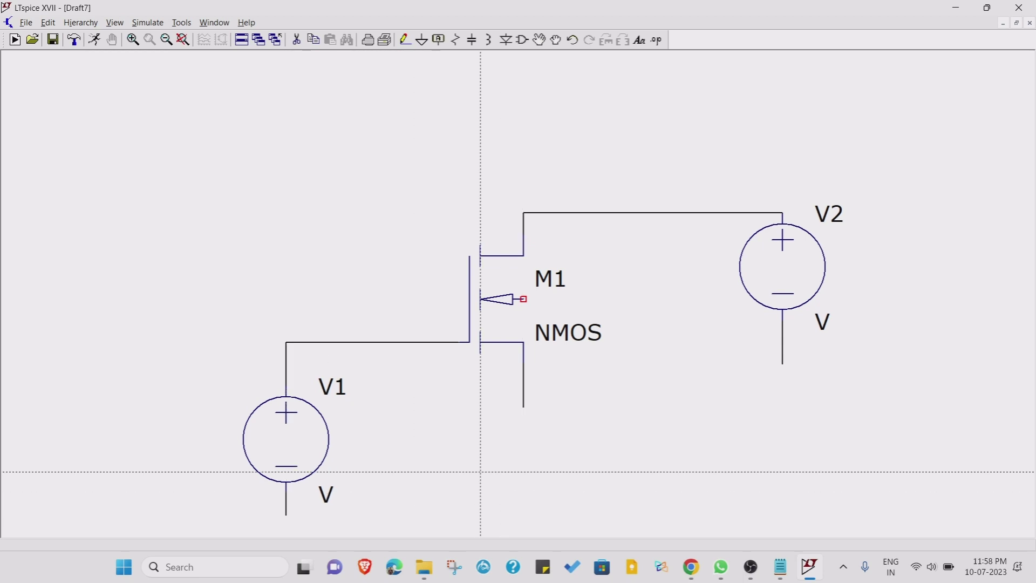
Place ground symbols on the bottoms of V1 and V2.
key("g")
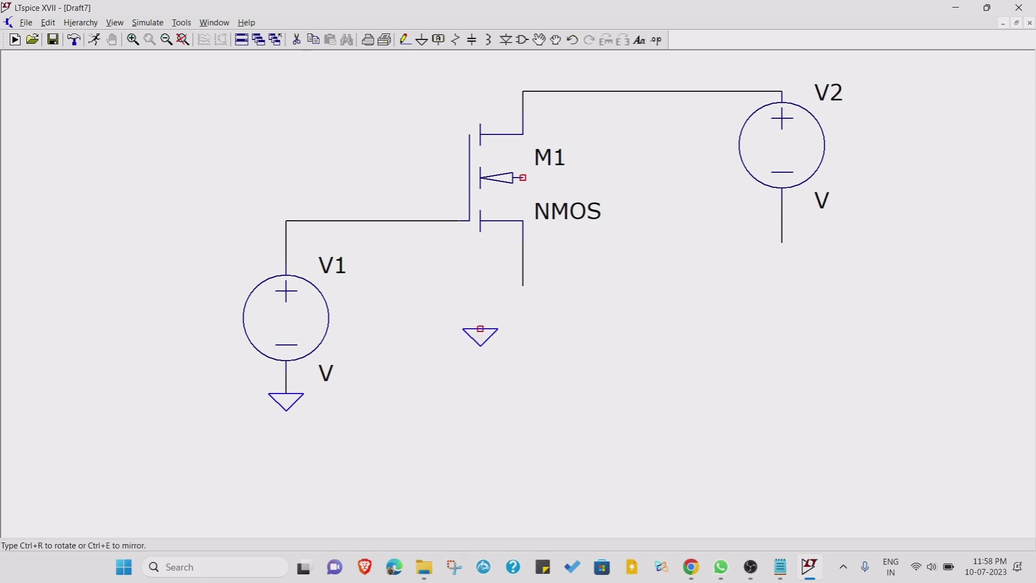
left_click(523, 285)
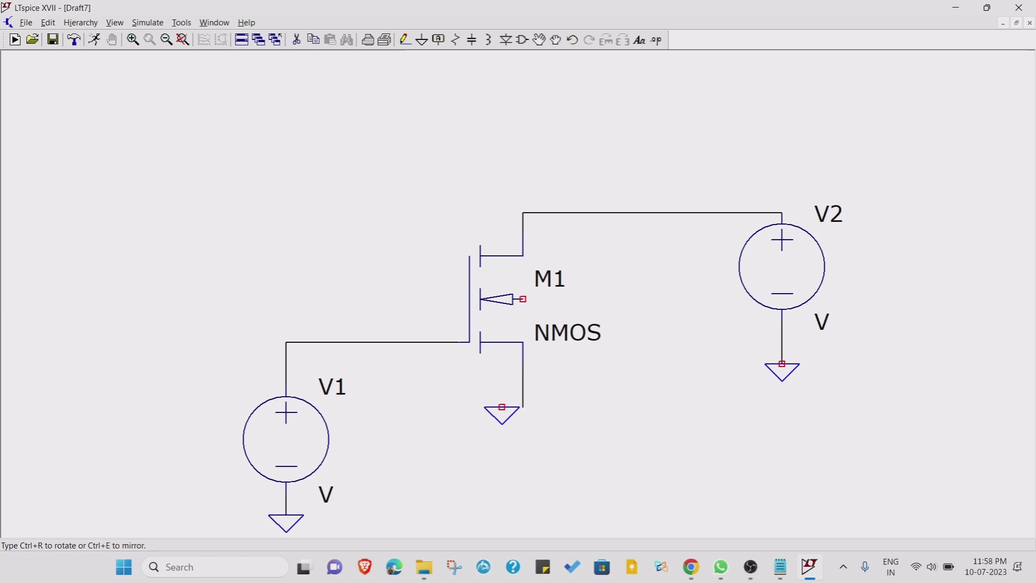
left_click(781, 364)
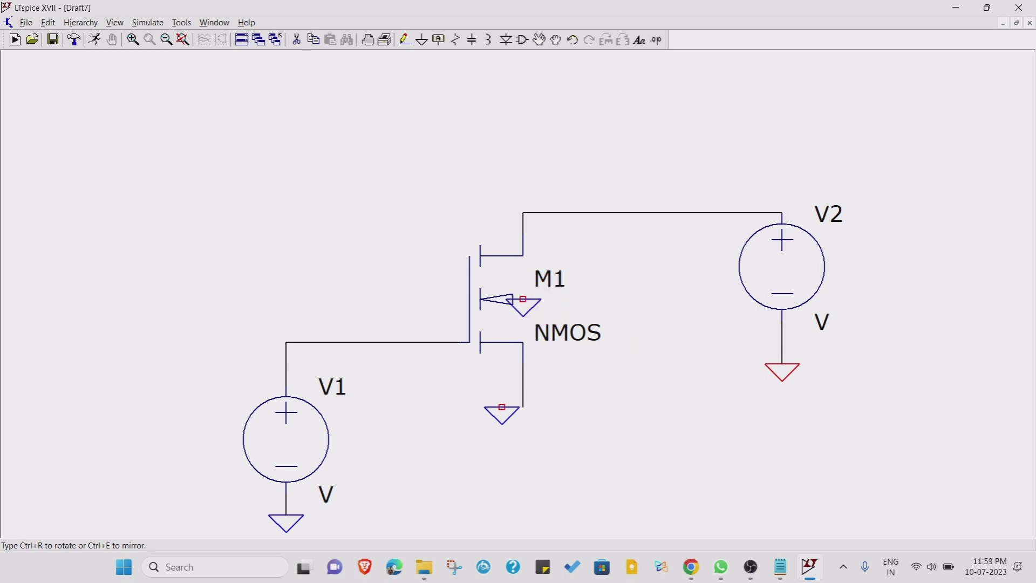
Ground M1's bulk pin with a rotated ground symbol, and ground the source wire.
key("ctrl+r")
left_click(523, 299)
left_click(296, 40)
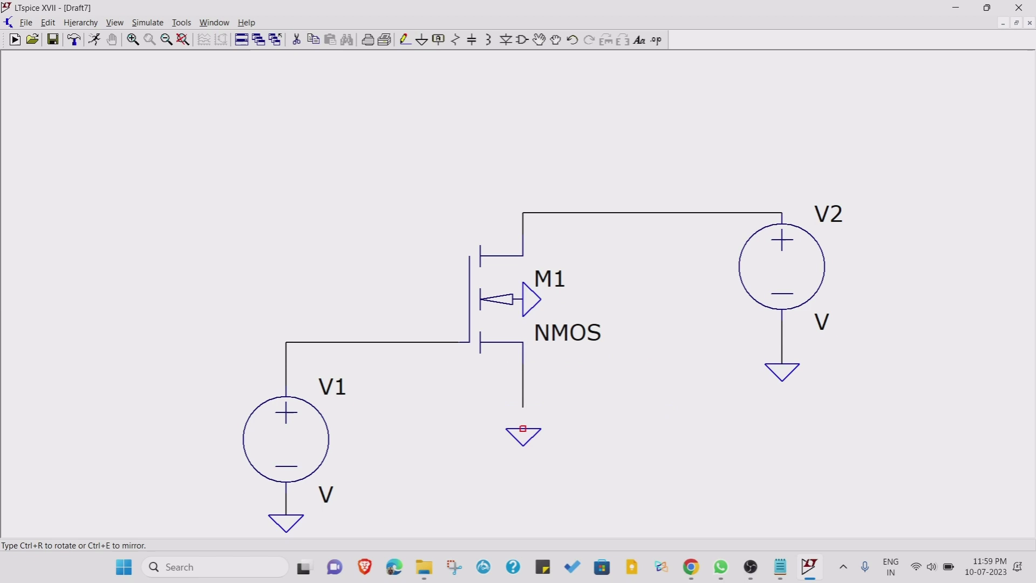
left_click(522, 409)
key("Escape")
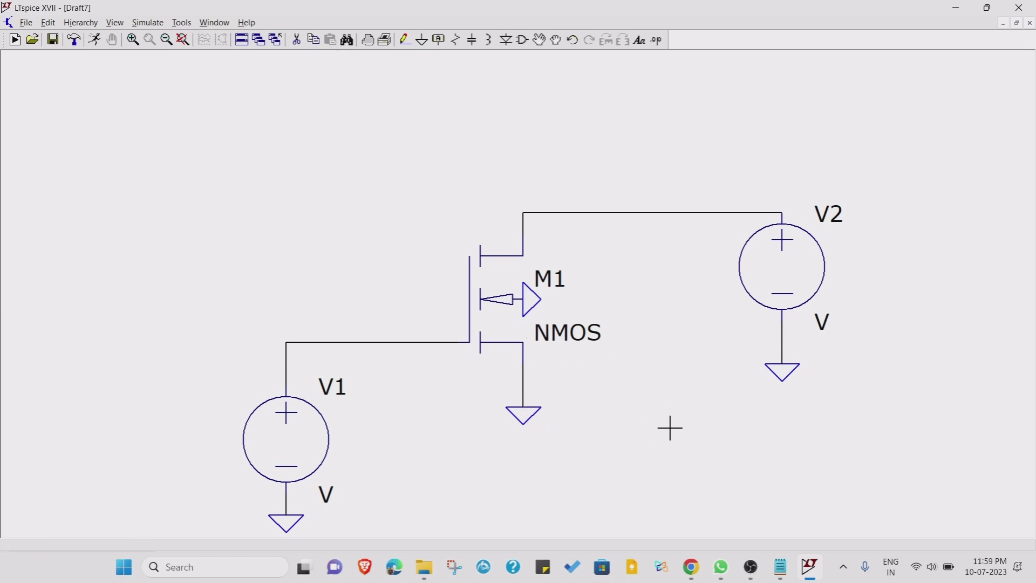
scroll(619, 410, "up", 1)
scroll(619, 410, "down", 5)
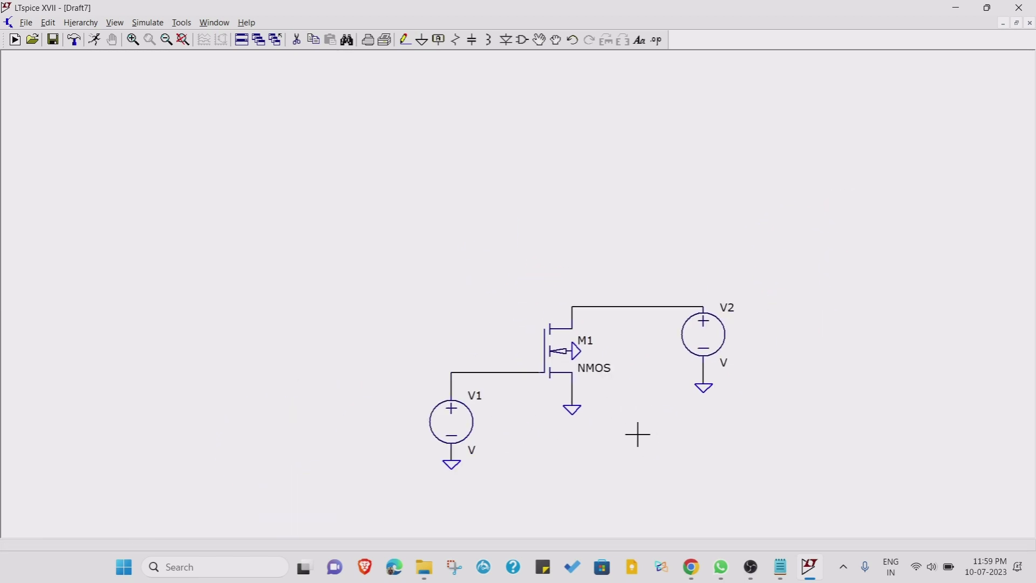
scroll(634, 429, "up", 1)
left_click_drag(624, 409, 395, 353)
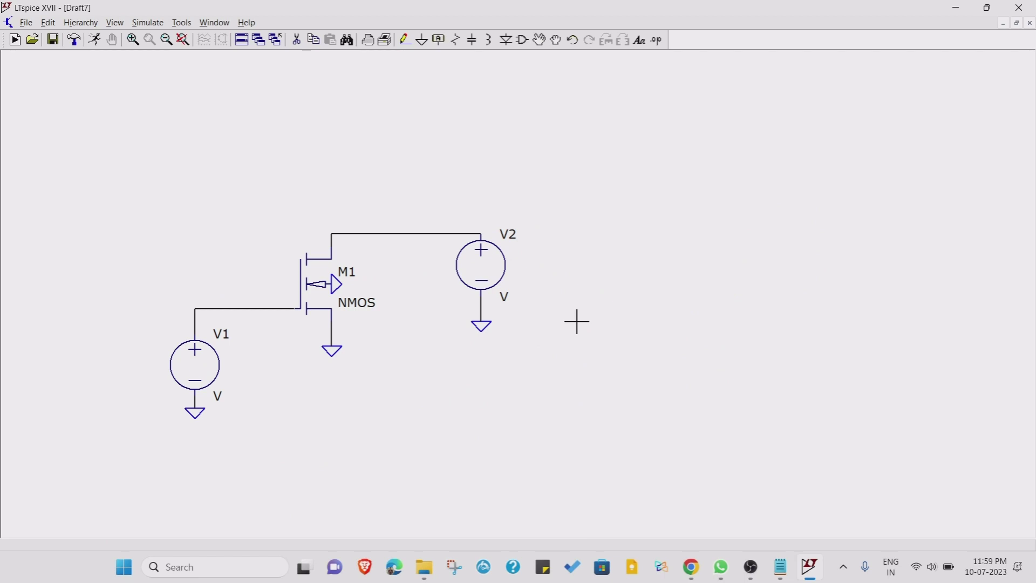
Open the PTM FILE folder in the LTspice Basics Google Drive folder.
left_click(691, 568)
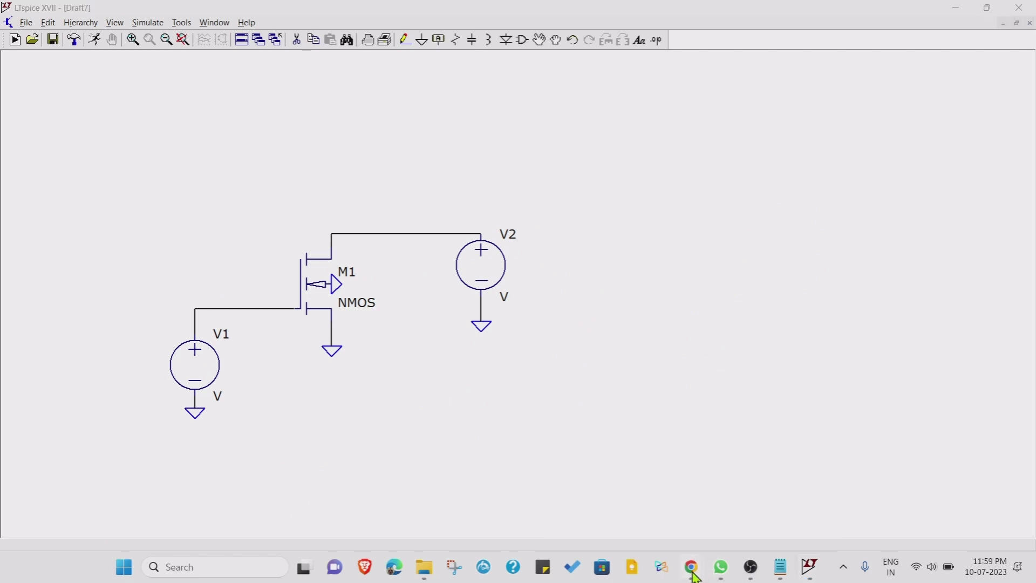
mouse_move(694, 564)
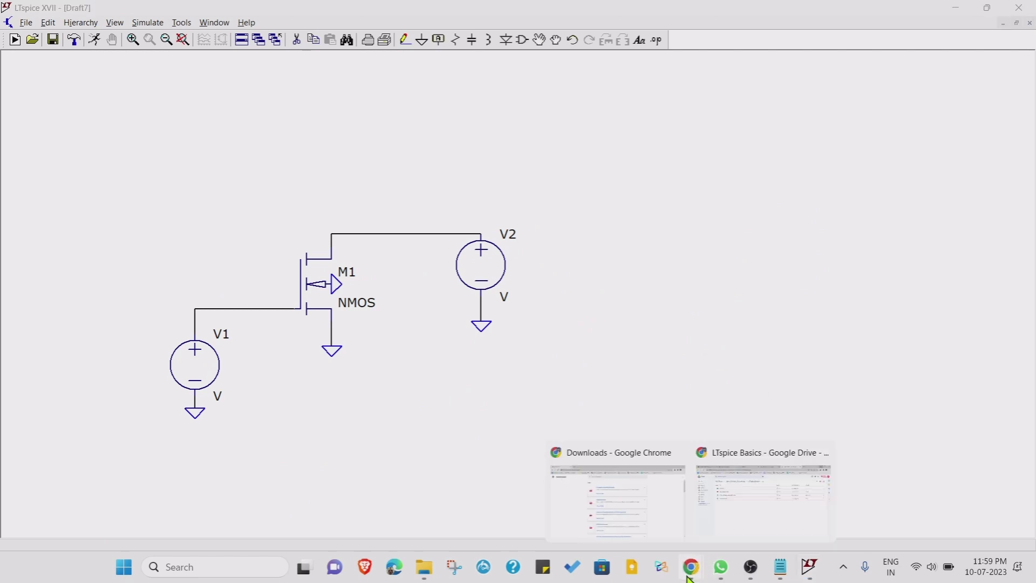
left_click(755, 505)
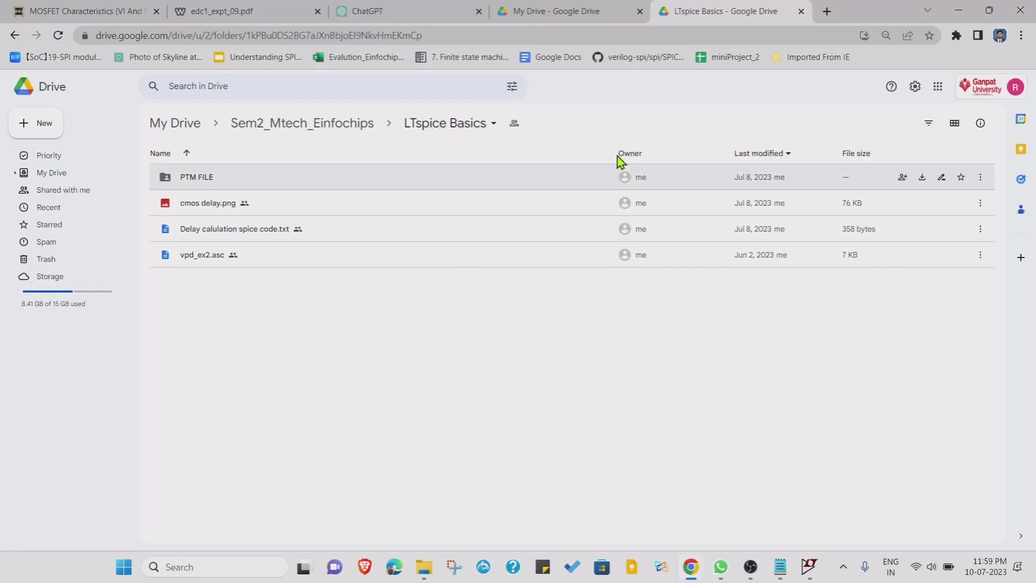
left_click(206, 176)
double_click(207, 179)
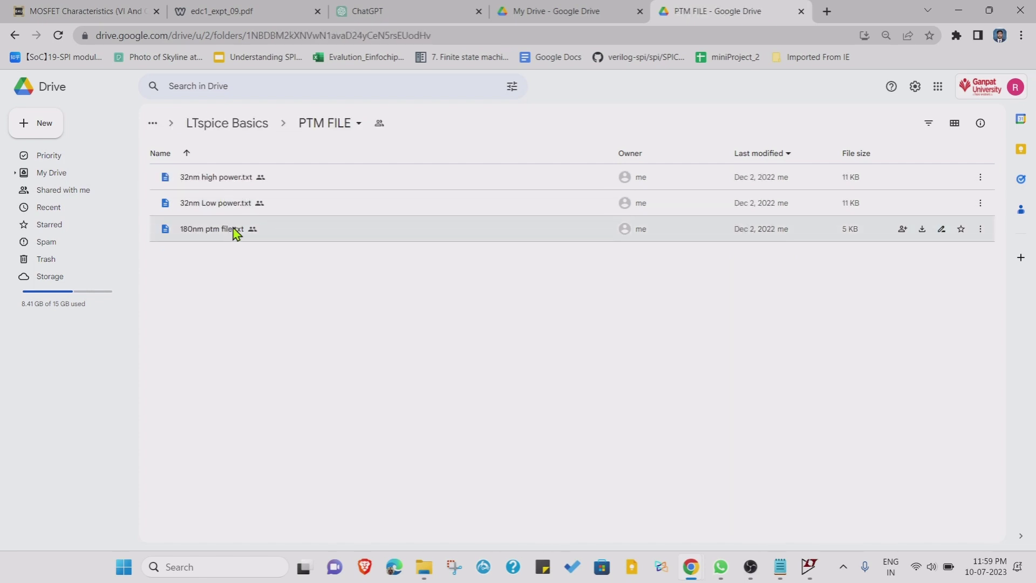
Open 180nm ptm file.txt, select all of its model text, and return to LTspice.
left_click(233, 232)
double_click(233, 232)
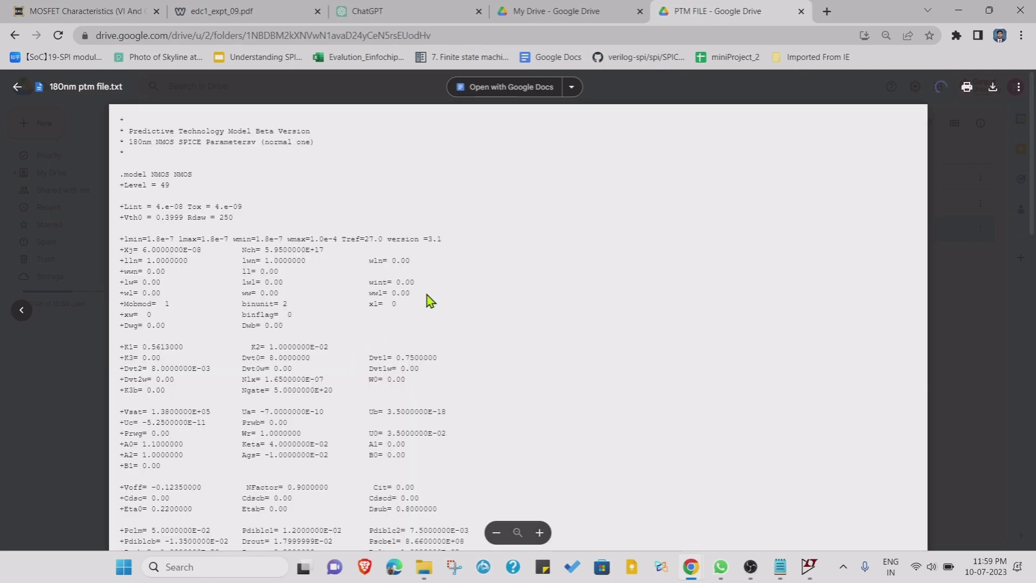
key("ctrl+a")
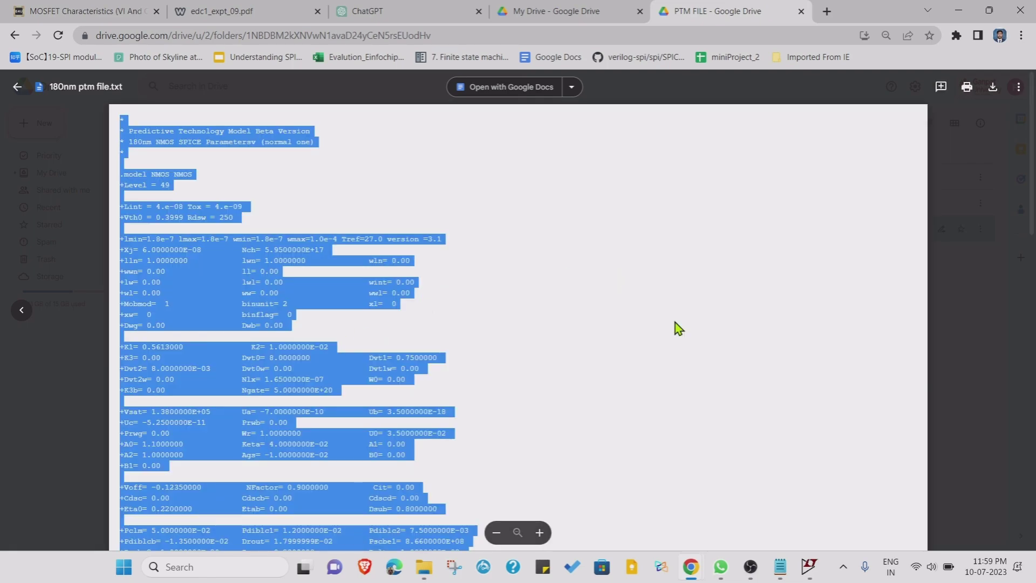
mouse_move(809, 566)
left_click(726, 464)
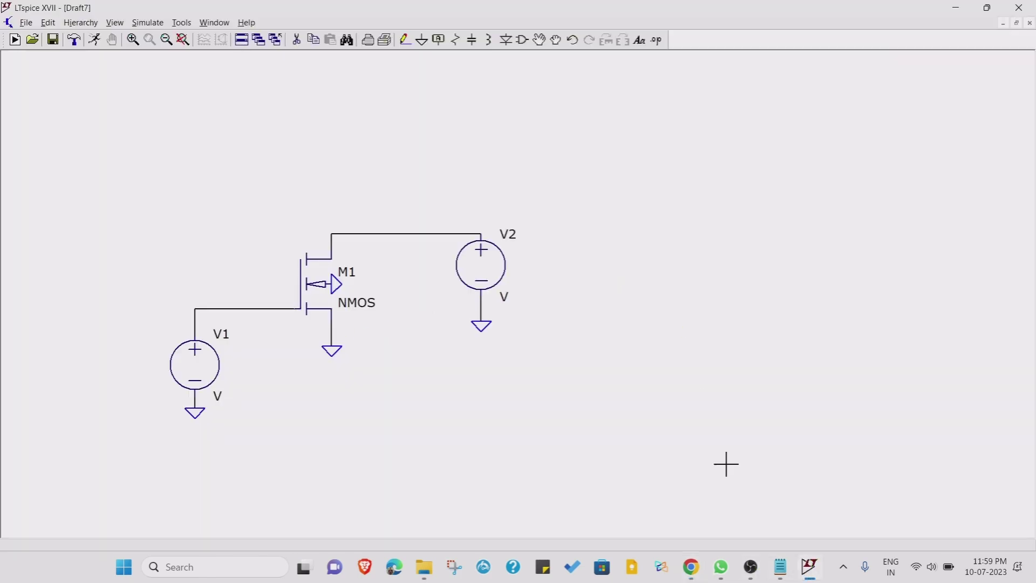
Paste the 180nm NMOS model text as a SPICE directive placed right of the circuit.
left_click(658, 41)
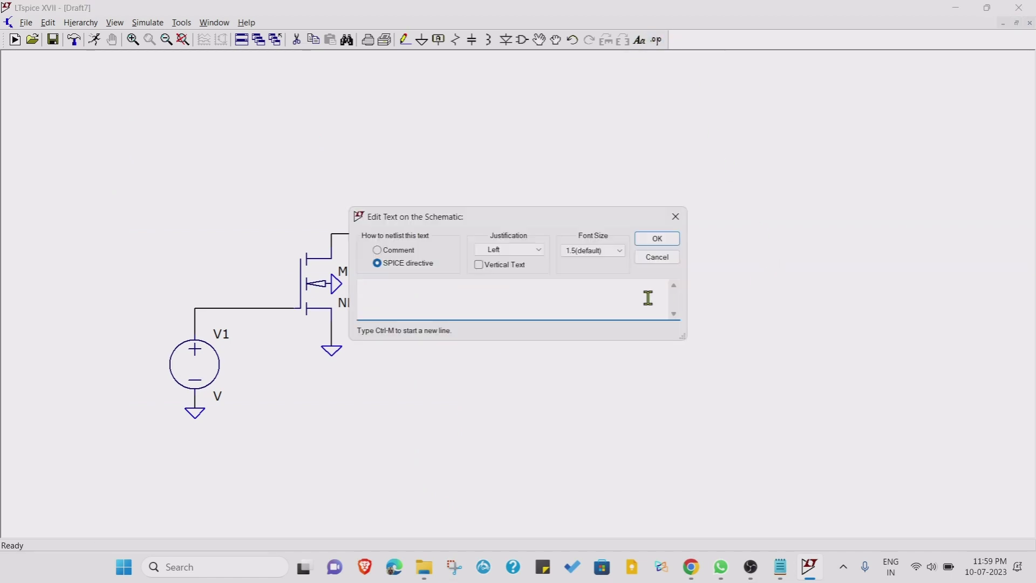
key("ctrl+v")
left_click(655, 240)
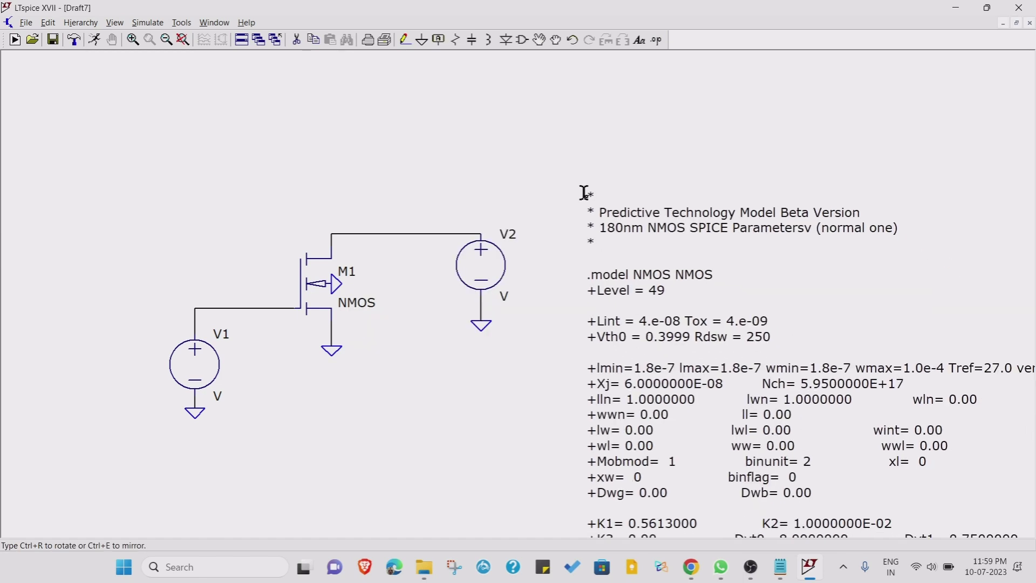
left_click(612, 115)
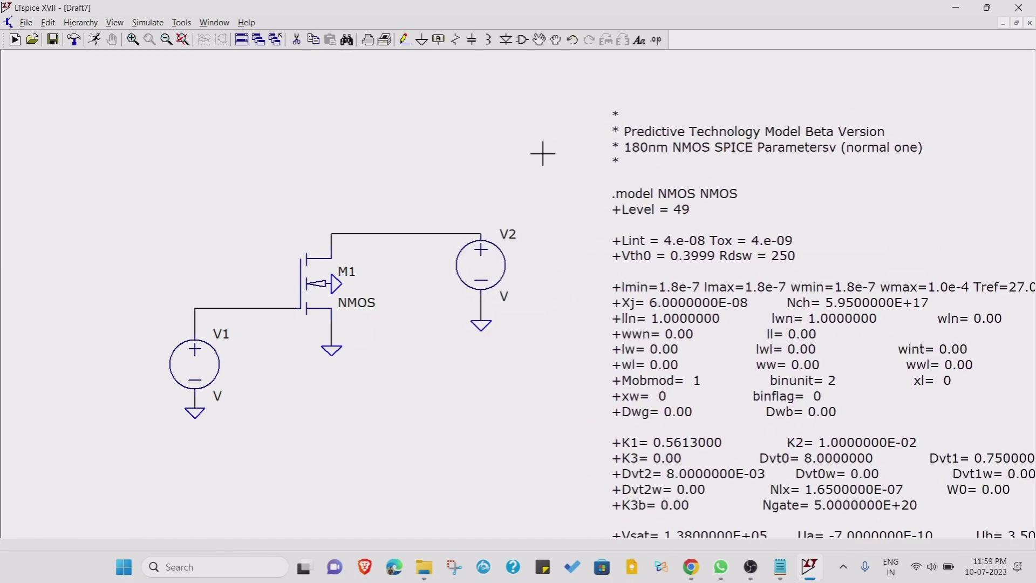
left_click_drag(533, 157, 548, 159)
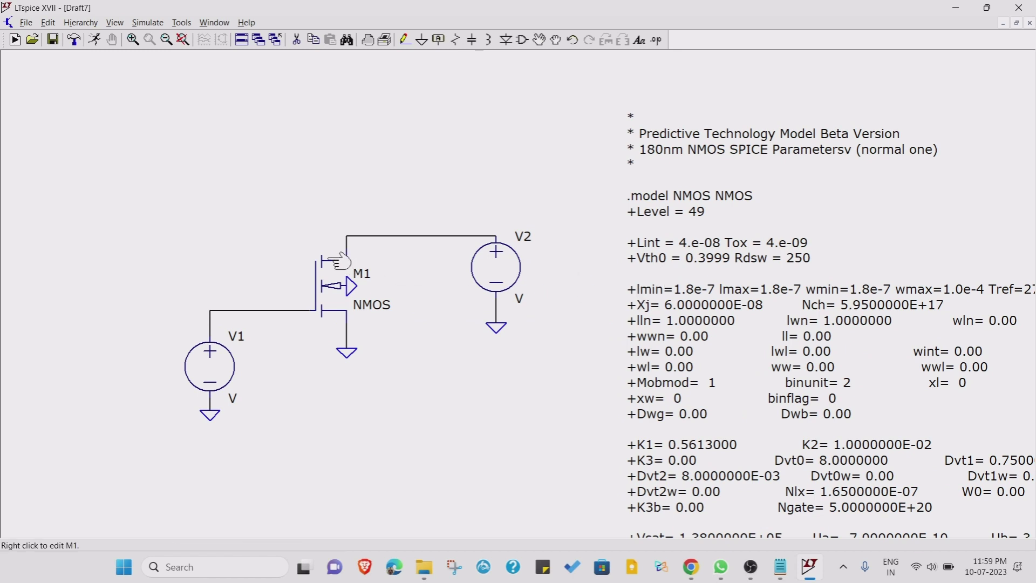
Give M1 a length of 180n and a width of 360n in its MOSFET properties.
right_click(341, 290)
left_click(550, 218)
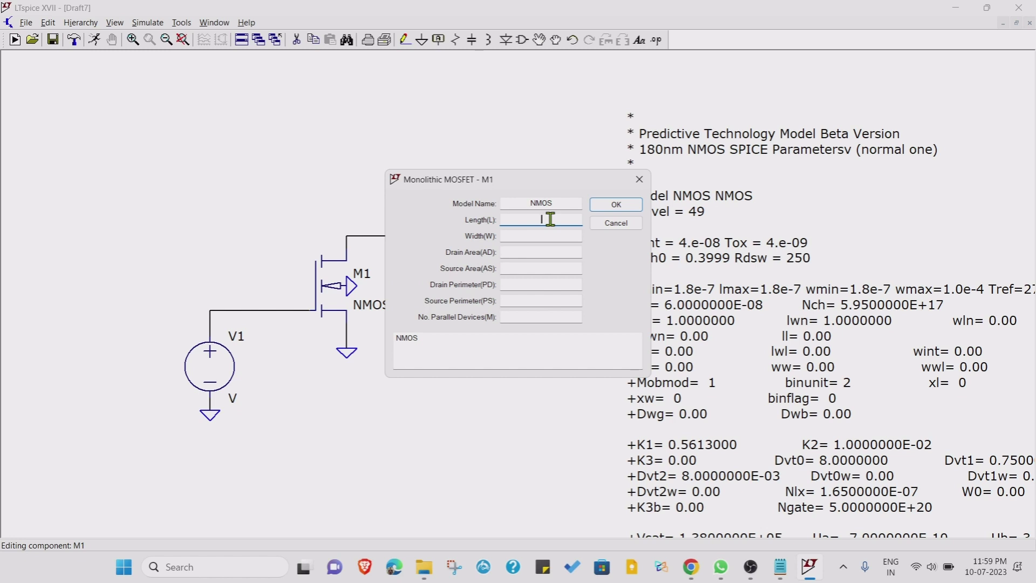
type("180n")
left_click(561, 236)
type("360n")
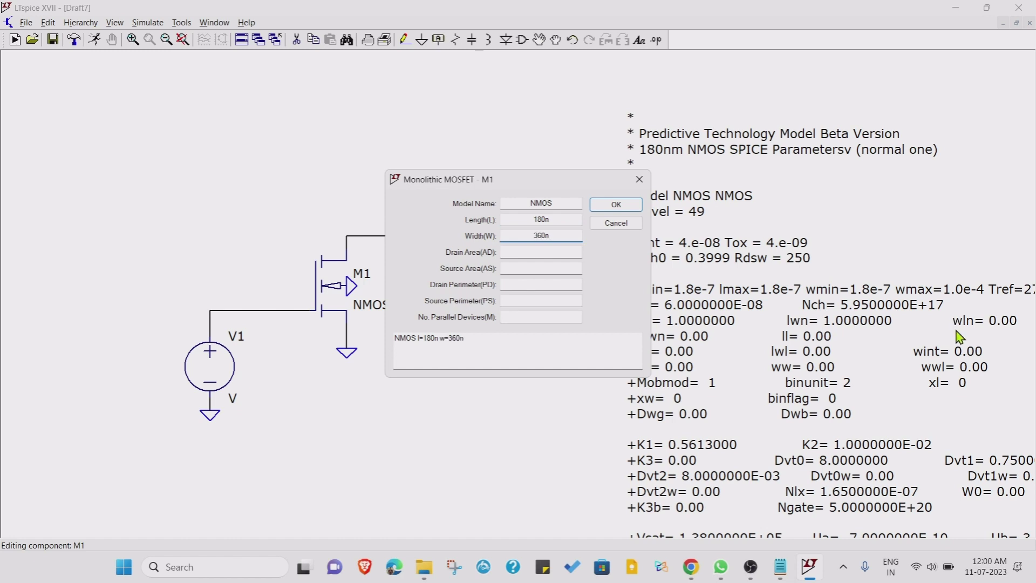
left_click(615, 208)
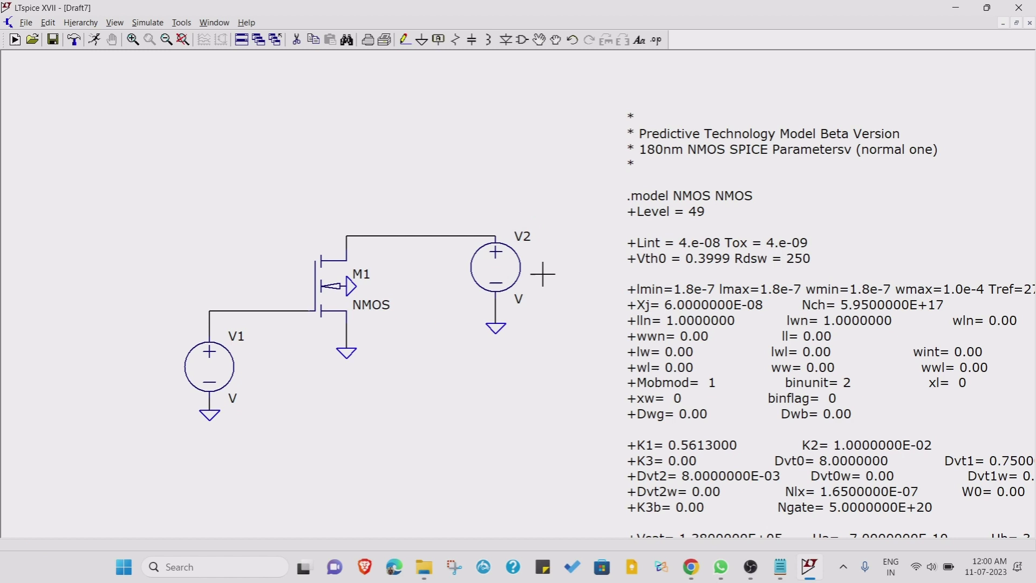
left_click_drag(496, 439, 505, 411)
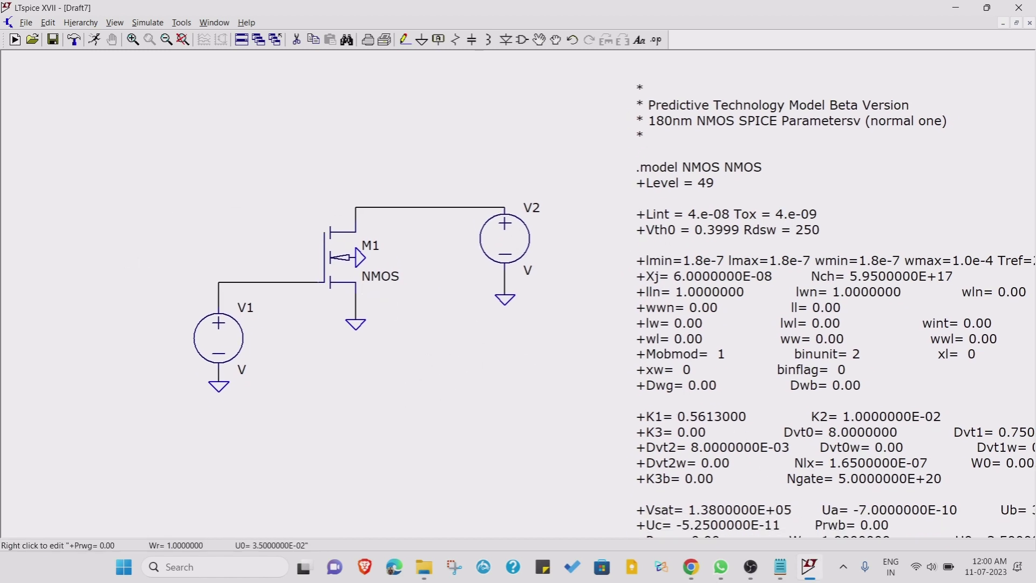
mouse_move(814, 571)
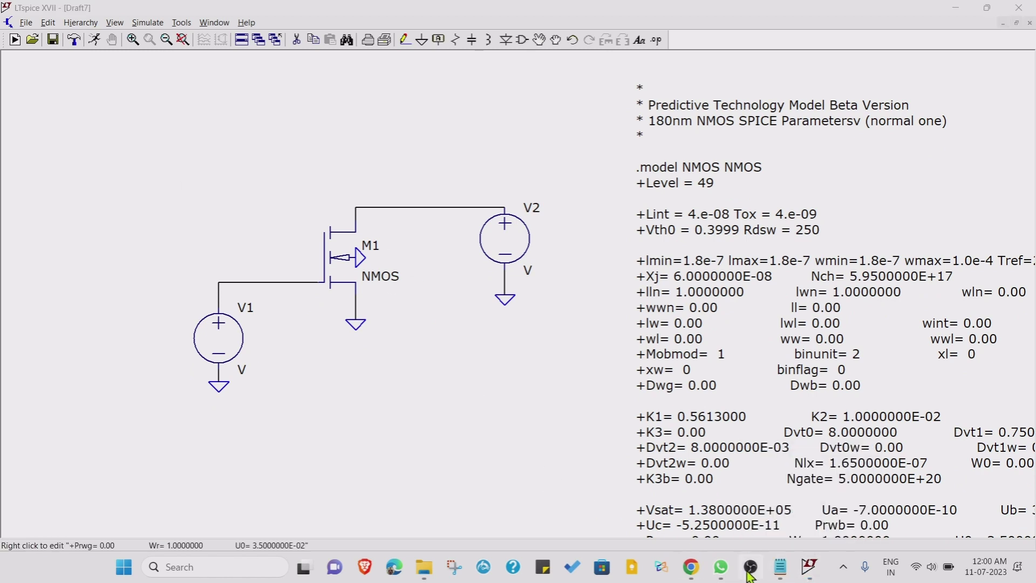
Show the MOSFET I-V notes, highlighting NMOS, PMOS, Transfer Characteristics and the Vgs-varies line.
left_click(781, 572)
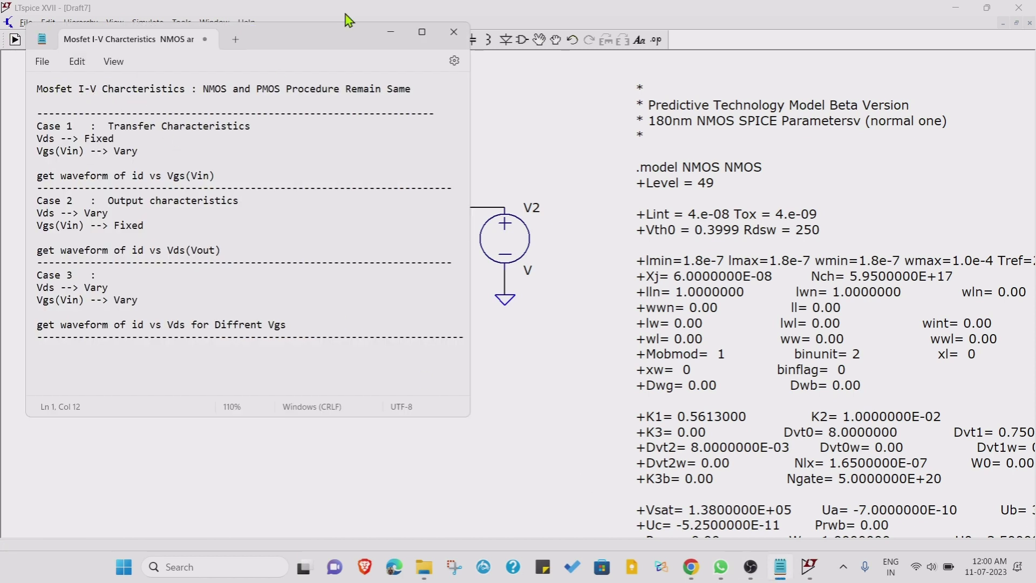
left_click_drag(313, 44, 438, 50)
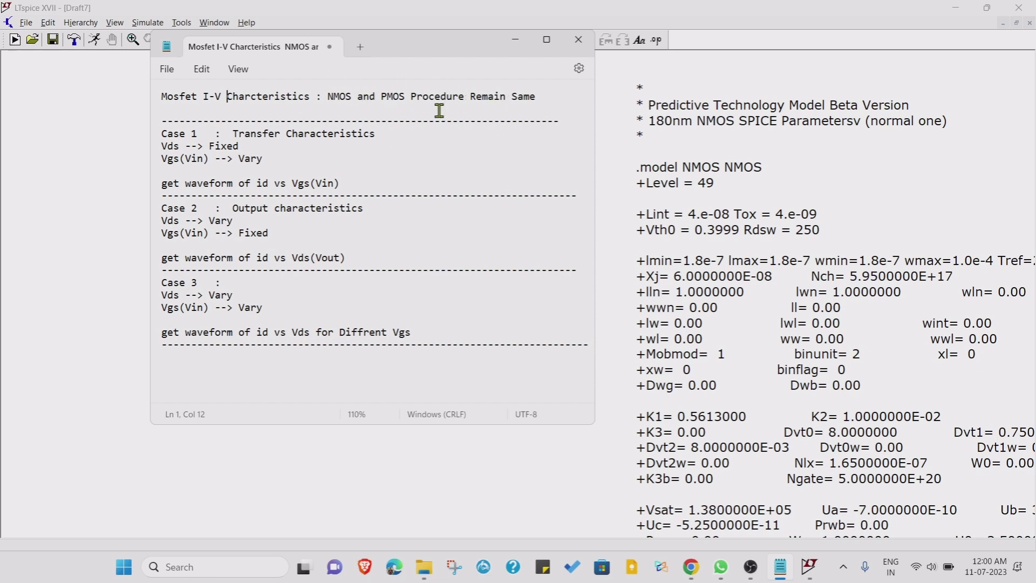
left_click_drag(330, 97, 349, 98)
double_click(409, 97)
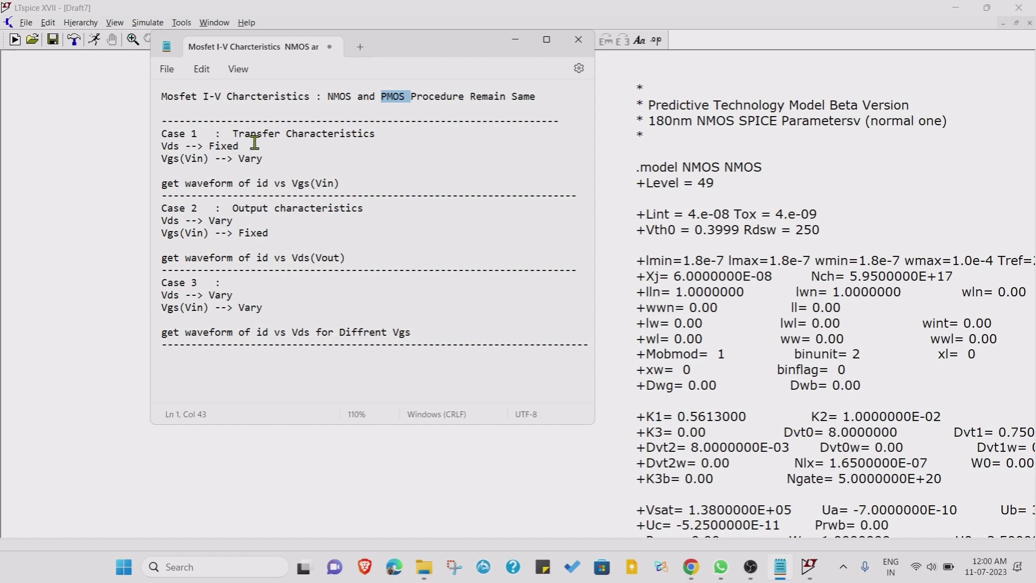
left_click_drag(231, 130, 361, 134)
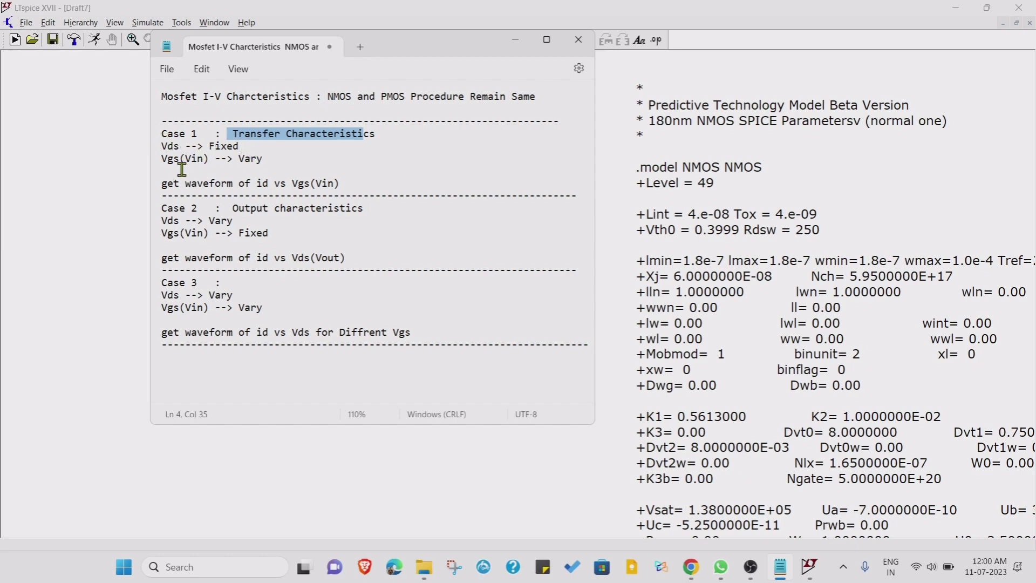
left_click_drag(167, 159, 248, 163)
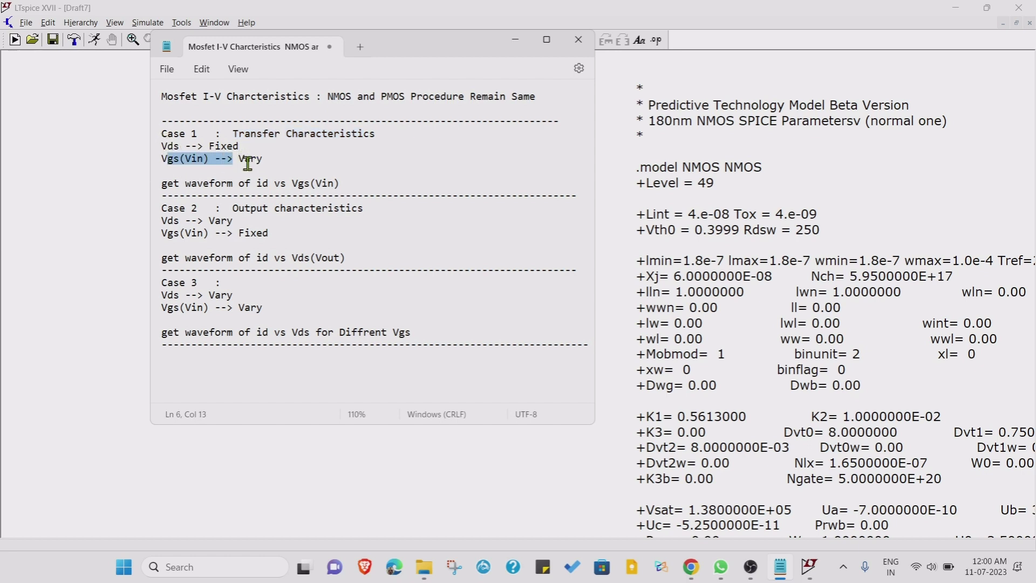
left_click(283, 163)
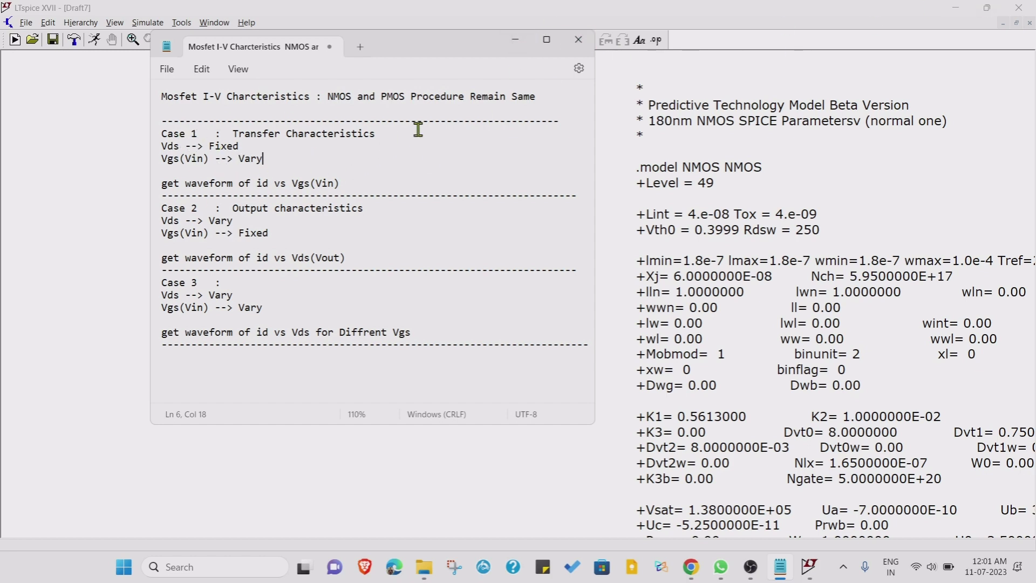
Minimize the notes, then rename source V1 to Vgs and V2 to Vds.
left_click(514, 43)
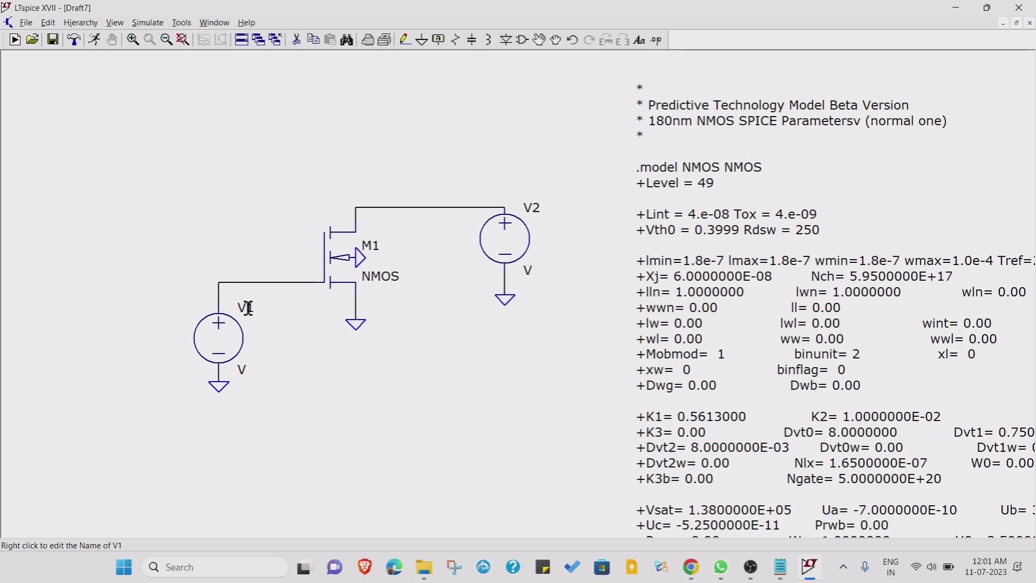
right_click(248, 308)
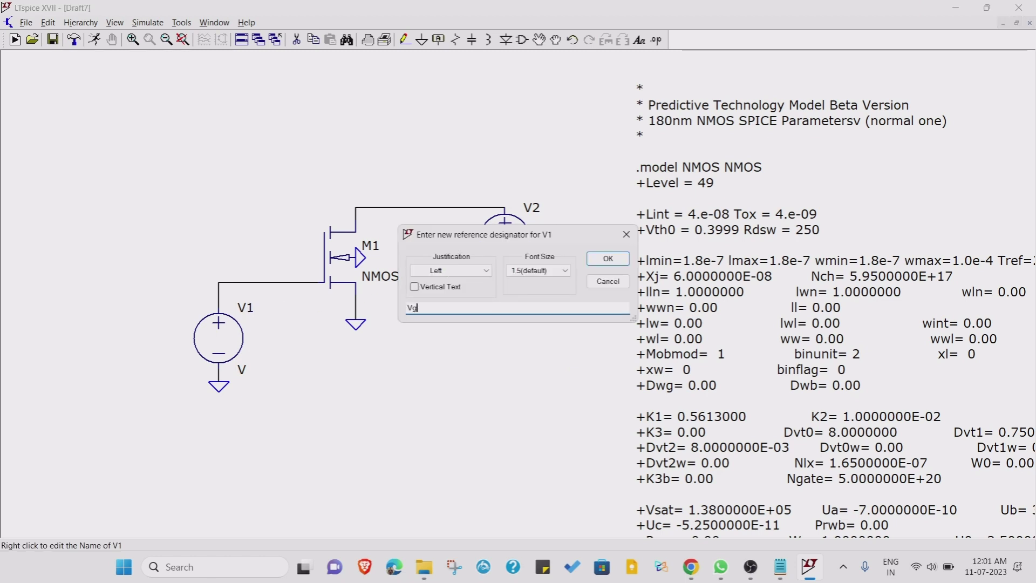
type("Vgs")
left_click(608, 258)
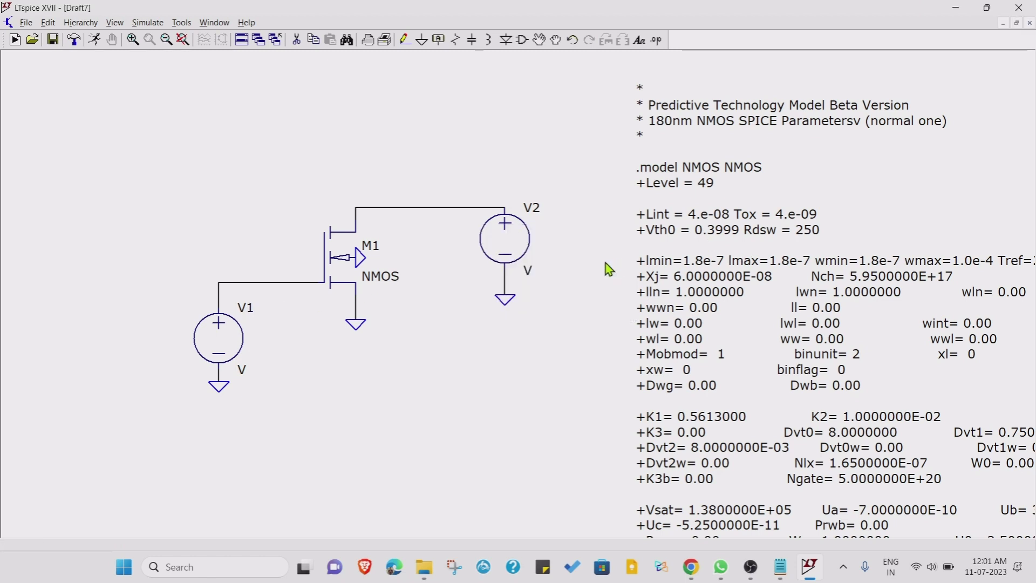
right_click(534, 212)
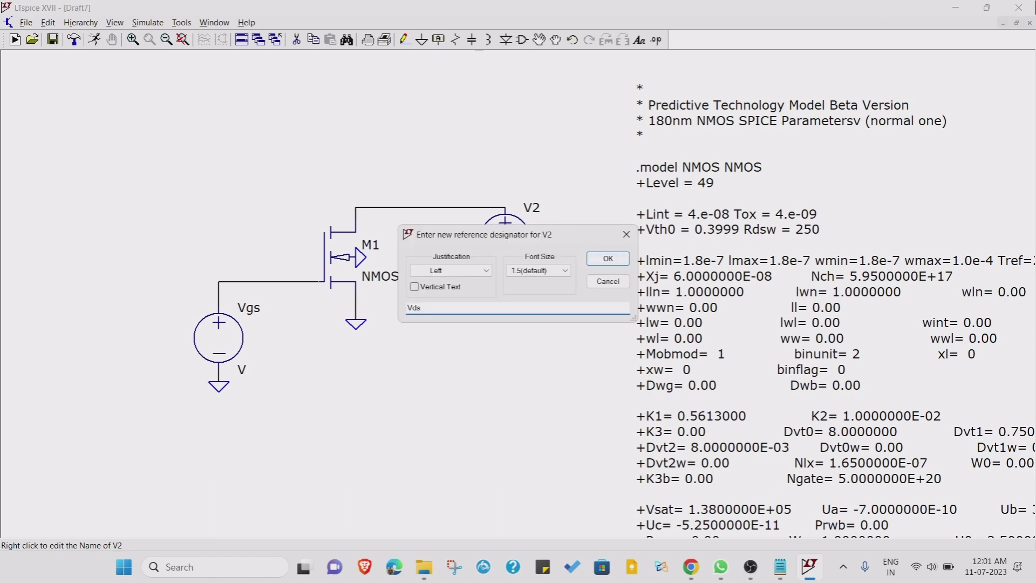
left_click(608, 258)
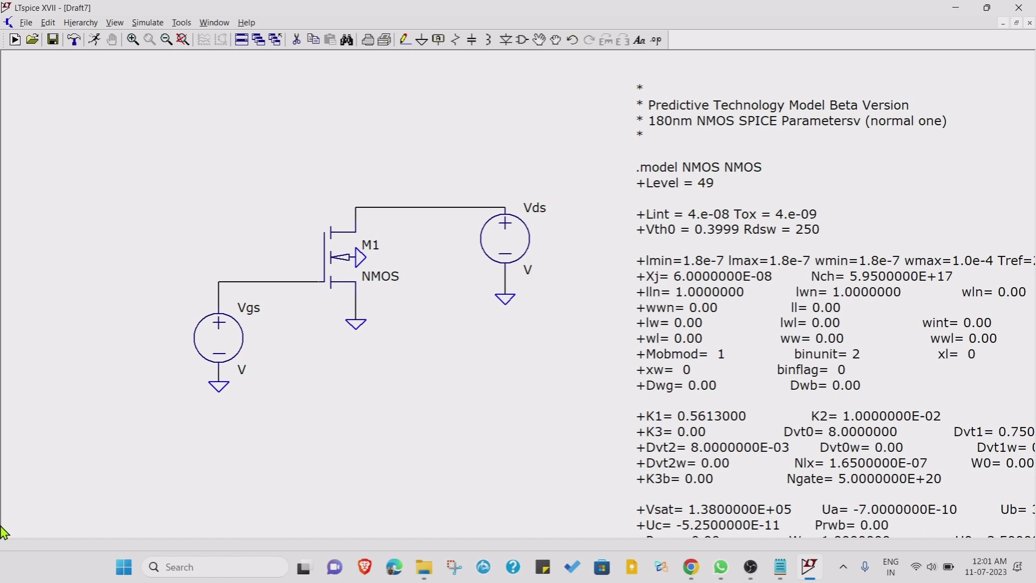
Set Vds to a DC value of 2, leaving Vgs without a value.
right_click(510, 241)
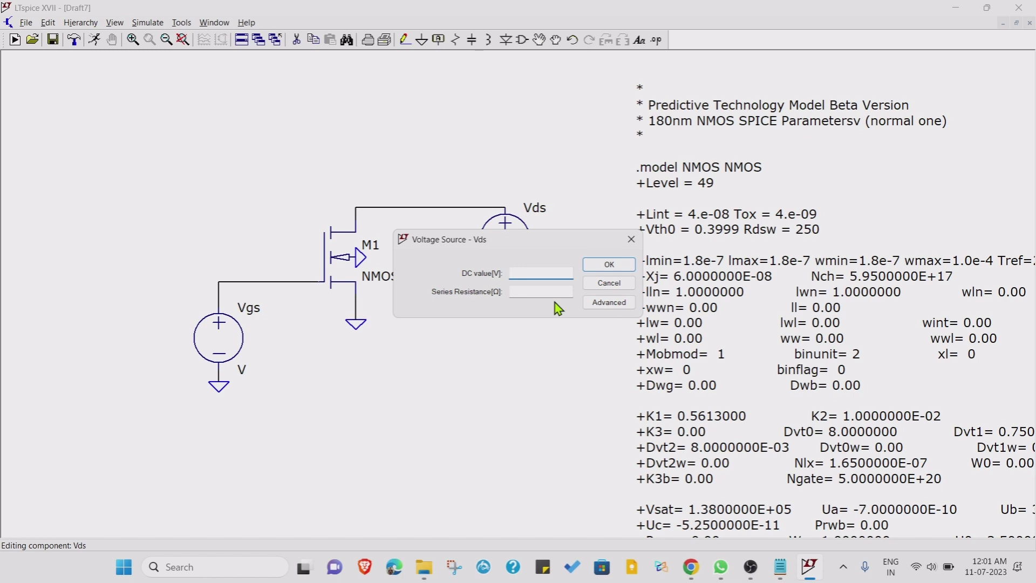
left_click(614, 265)
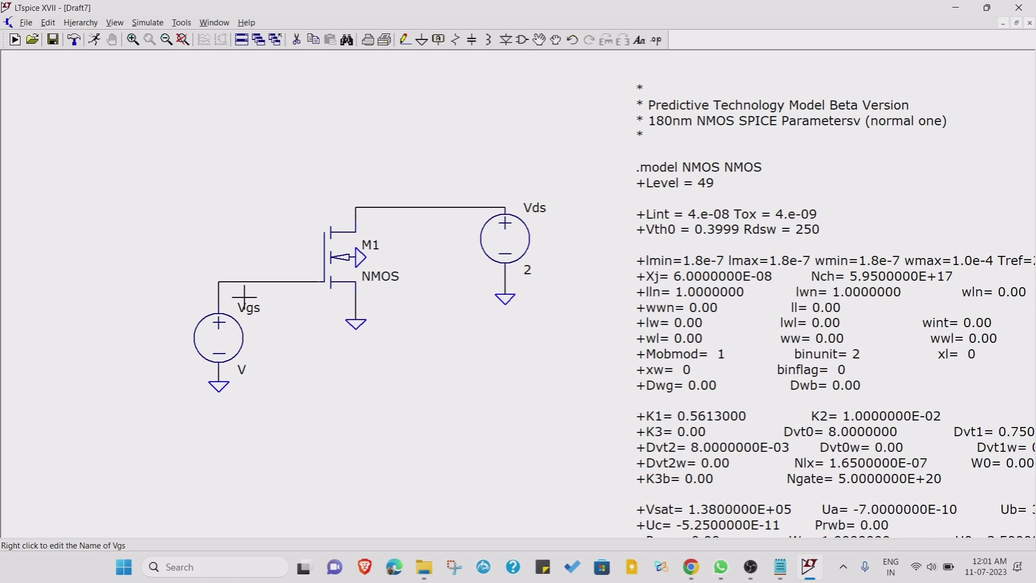
right_click(218, 338)
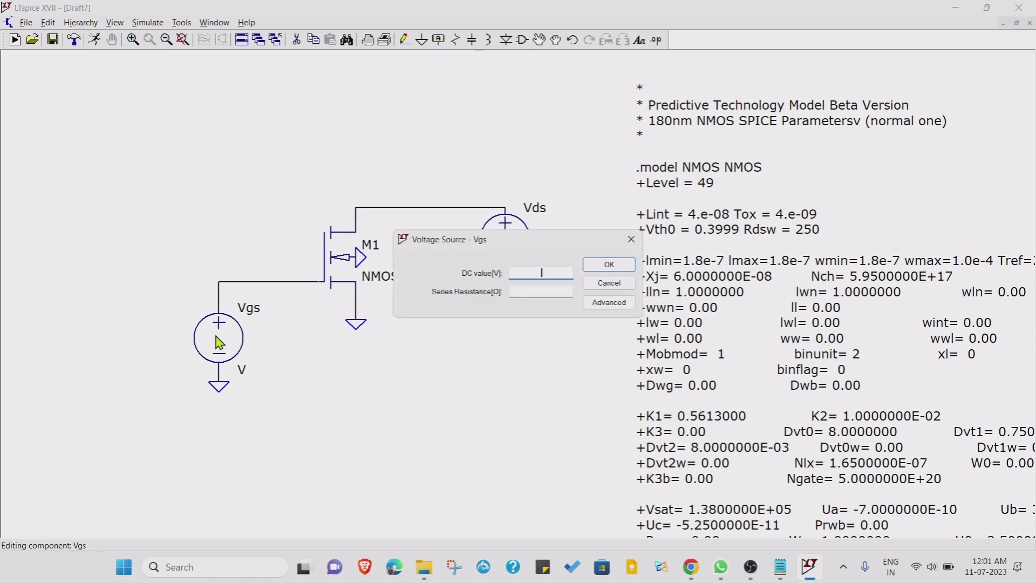
left_click(608, 283)
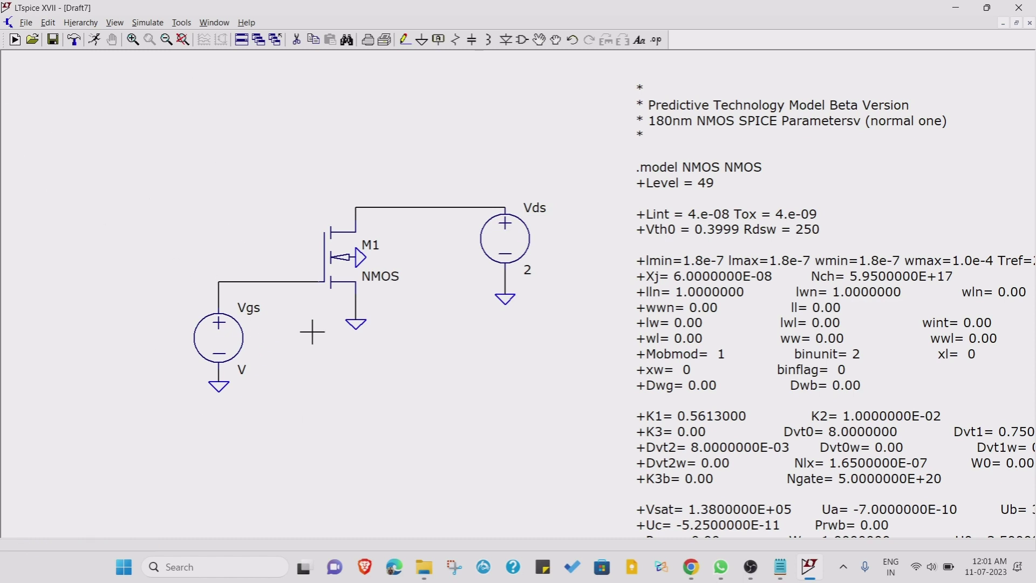
left_click(149, 23)
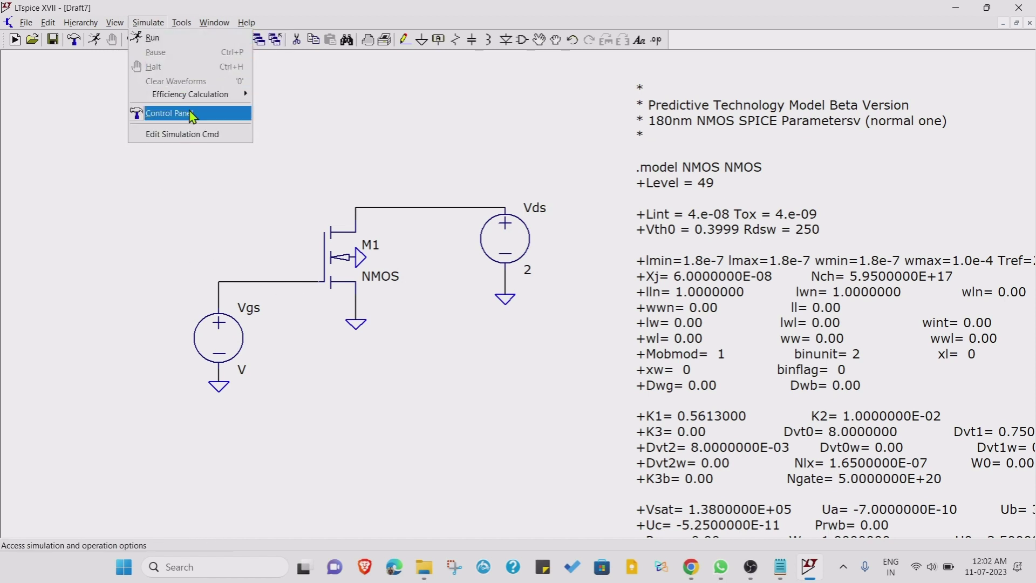
Define a DC sweep of Vgs, linear from 0 to 2 V in 0.01 V increments.
left_click(224, 144)
left_click(467, 186)
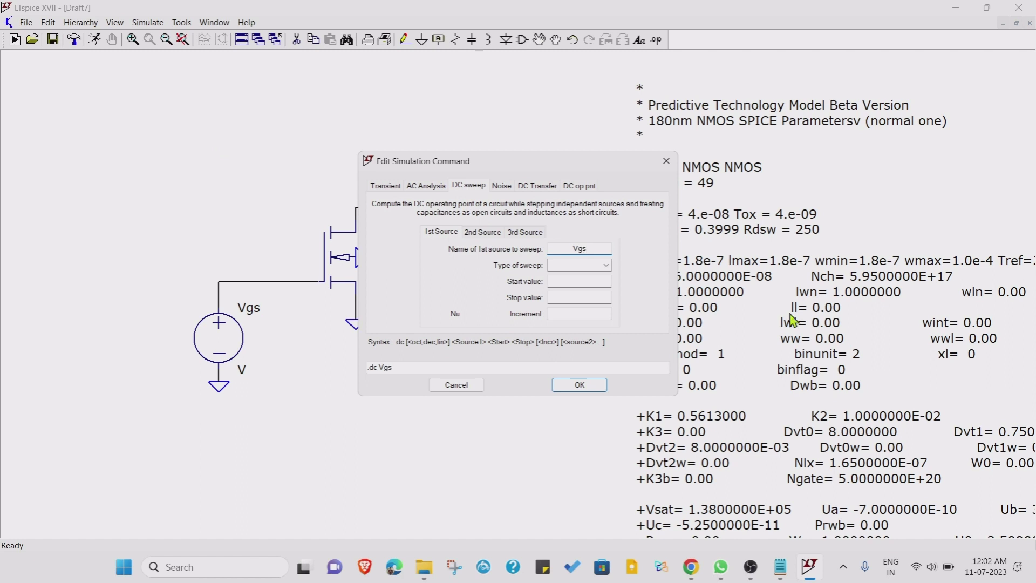
left_click(606, 265)
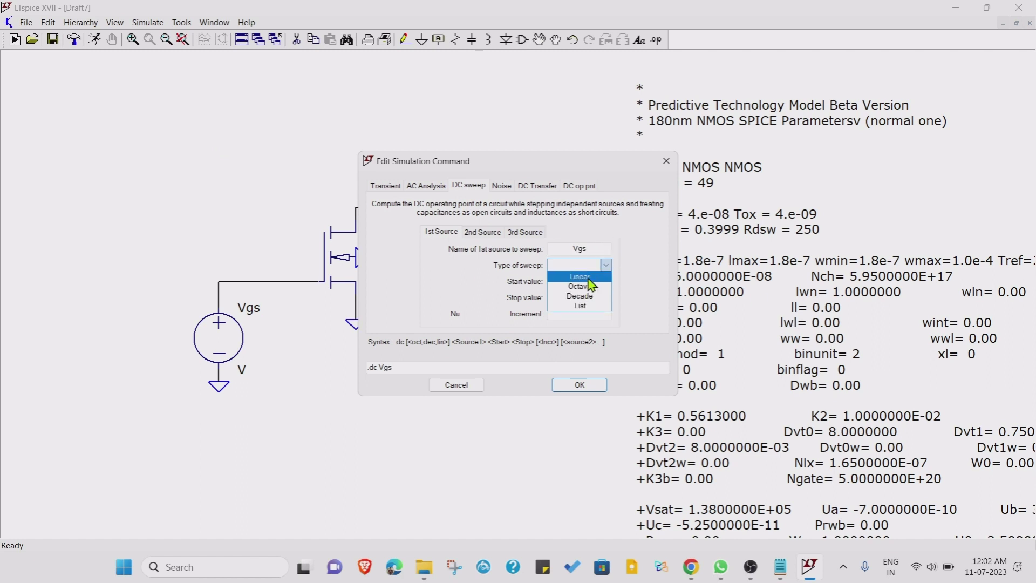
left_click(588, 274)
left_click(578, 281)
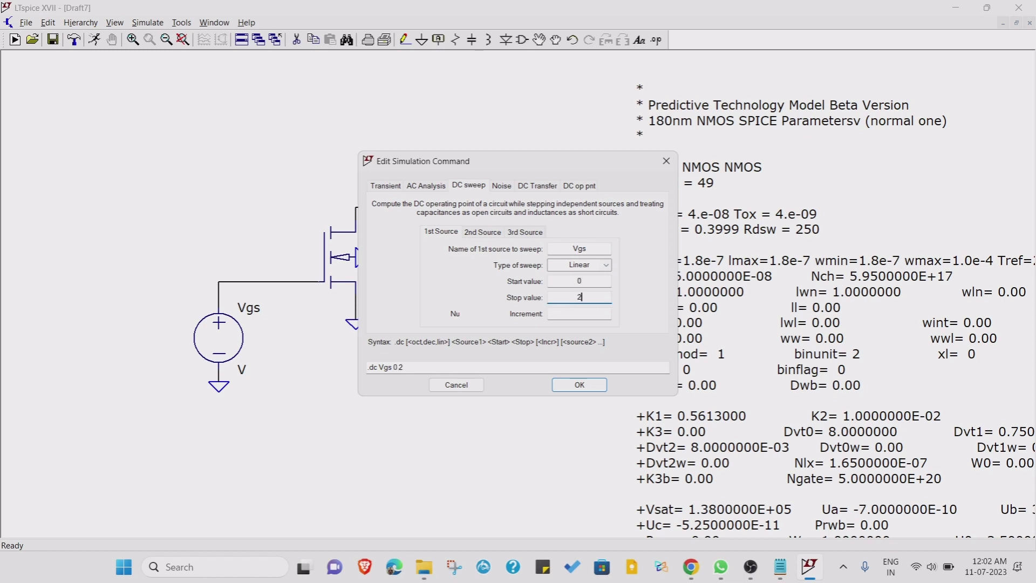
key("Tab")
left_click(590, 389)
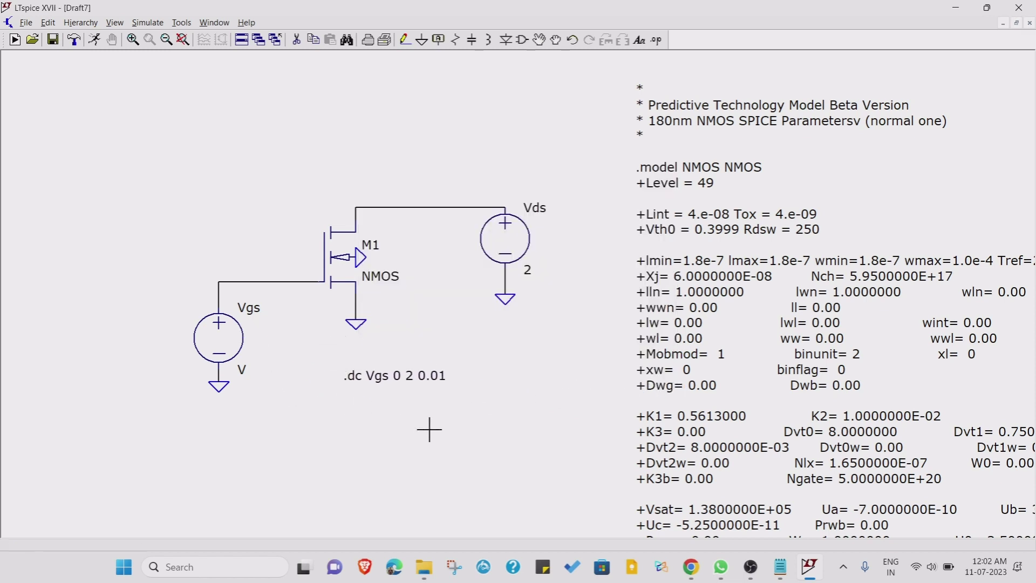
Place the .dc Vgs 0 2 0.01 directive below the circuit, run it, and dismiss the error log.
left_click(415, 362)
left_click(94, 43)
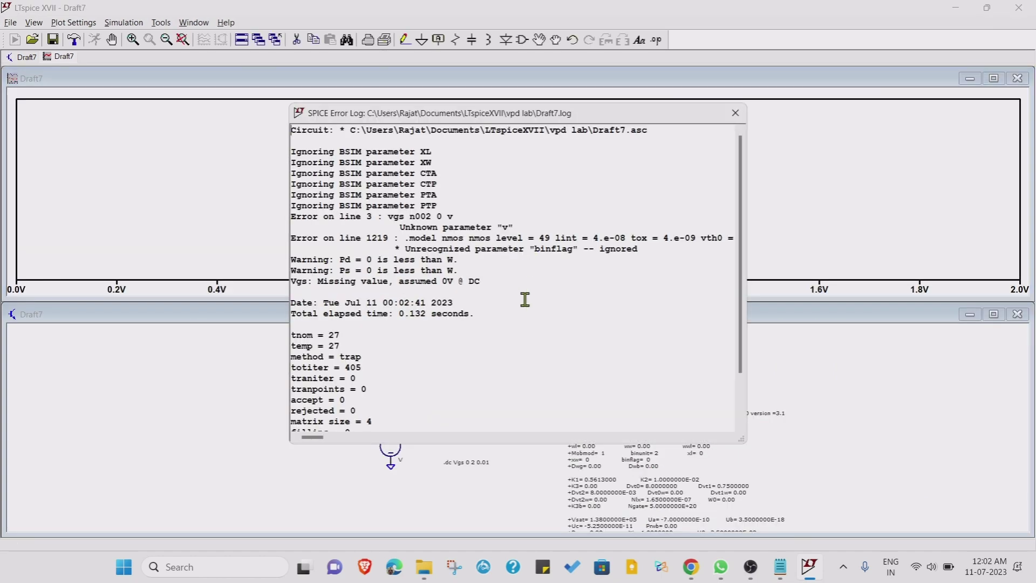
left_click(735, 114)
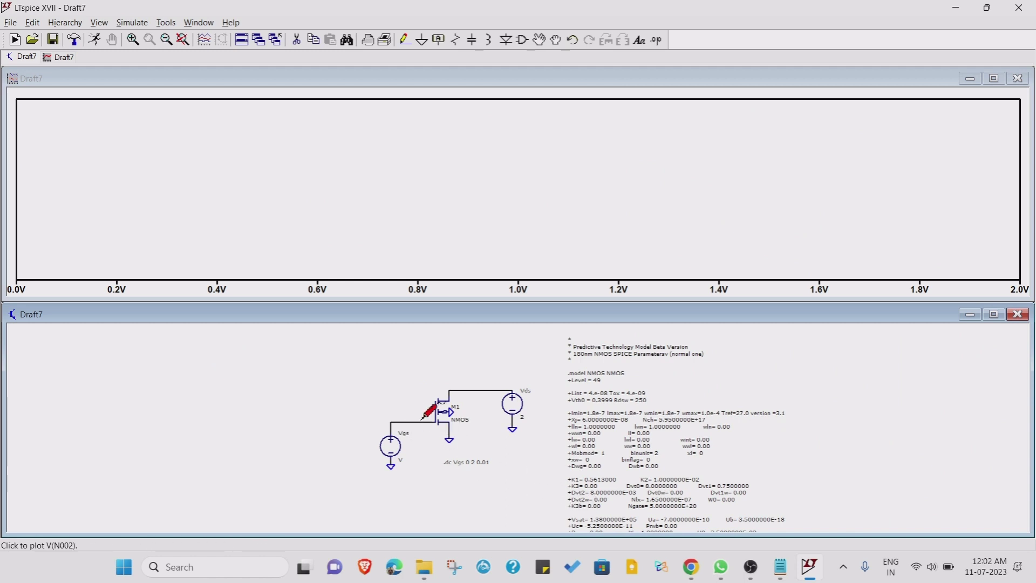
left_click(780, 567)
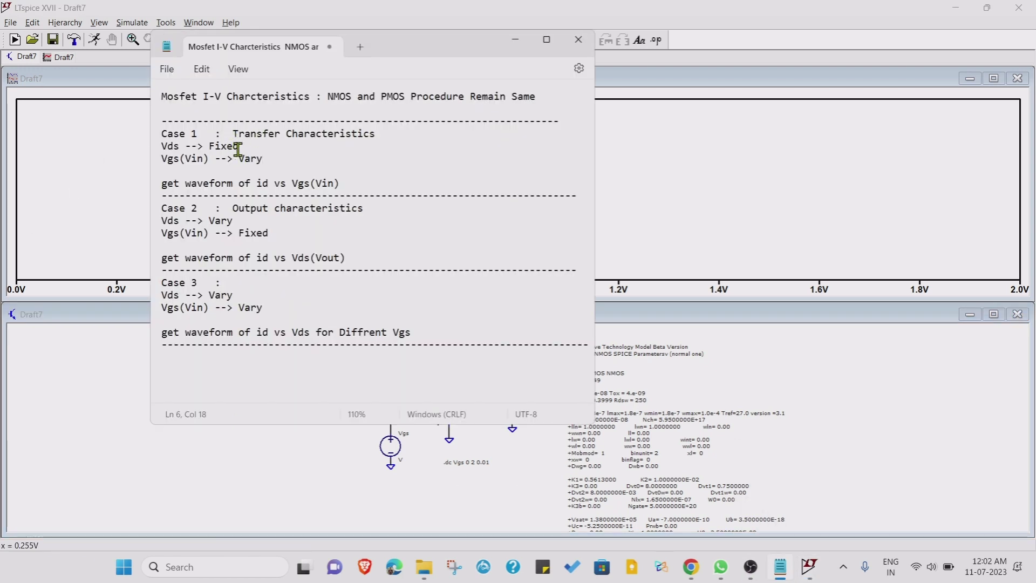
left_click_drag(250, 183, 319, 187)
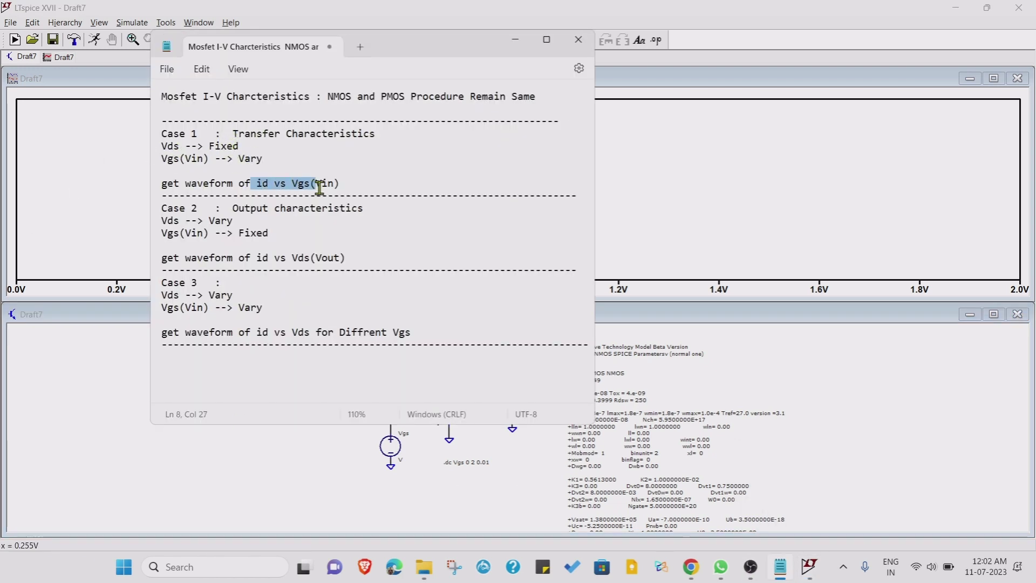
left_click(654, 378)
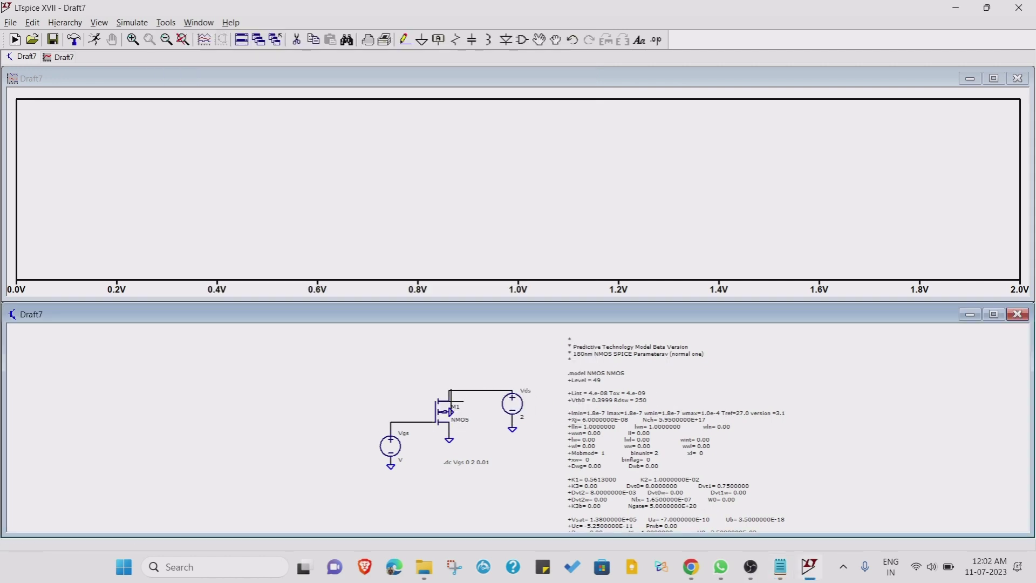
Probe the M1 drain to plot Id(M1) over the 0–2 V Vgs sweep.
scroll(449, 401, "up", 2)
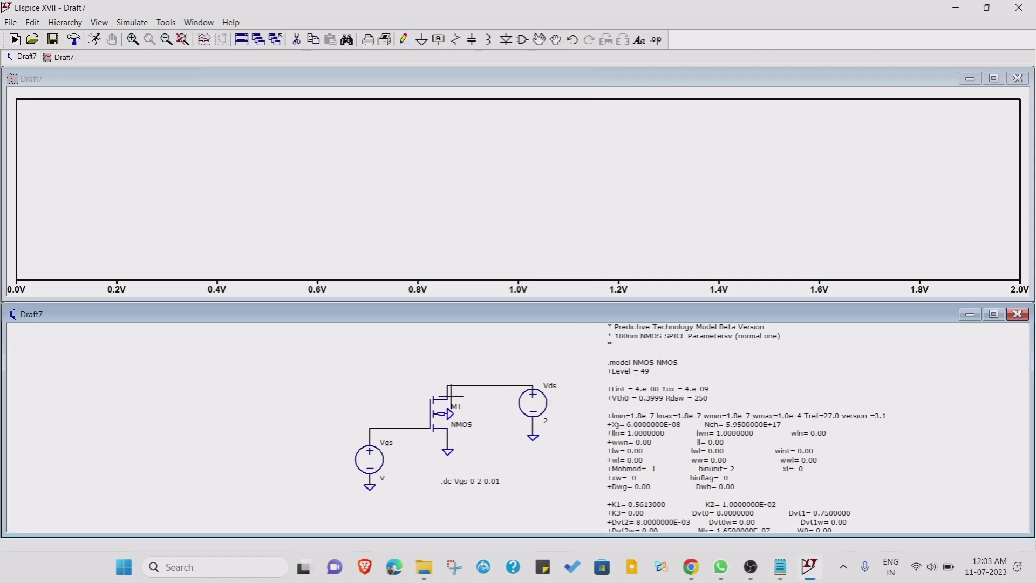
scroll(450, 398, "up", 3)
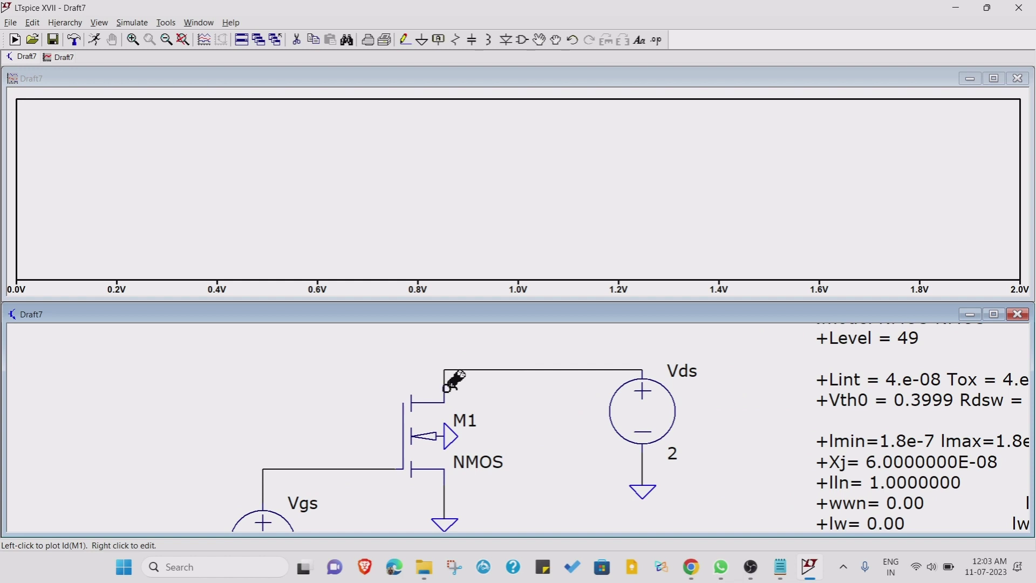
left_click(455, 380)
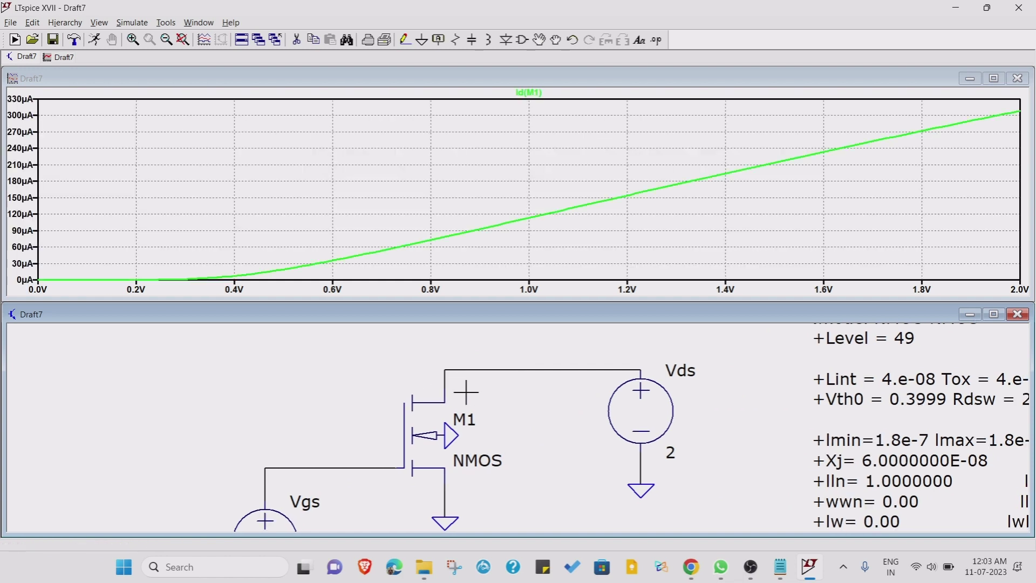
scroll(466, 393, "down", 2)
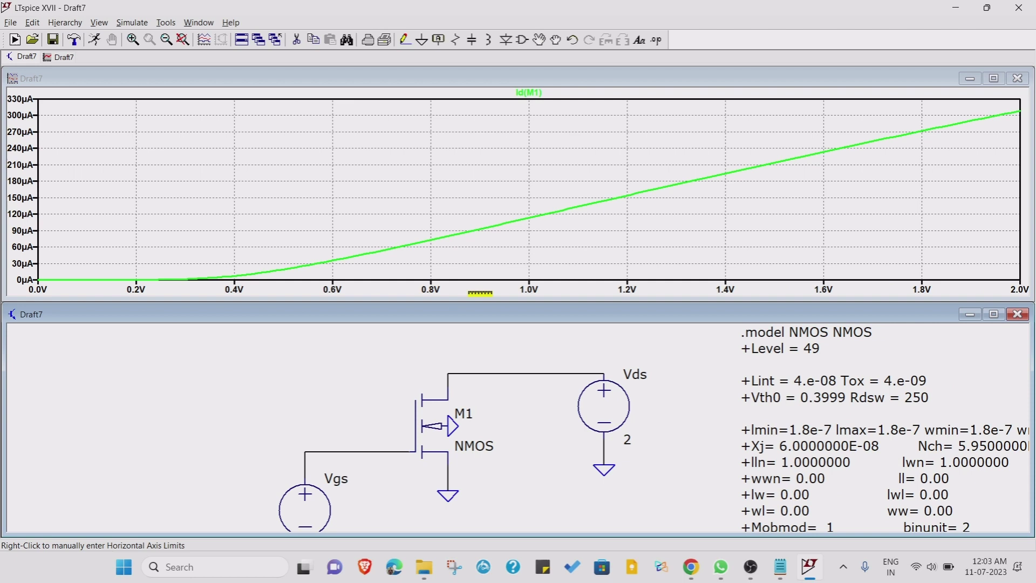
right_click(481, 291)
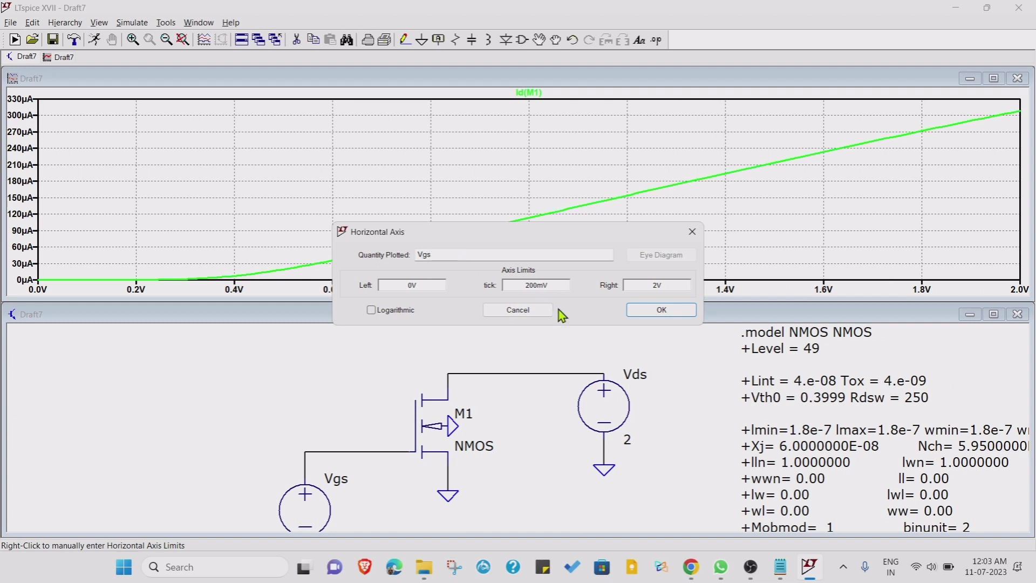
left_click(497, 315)
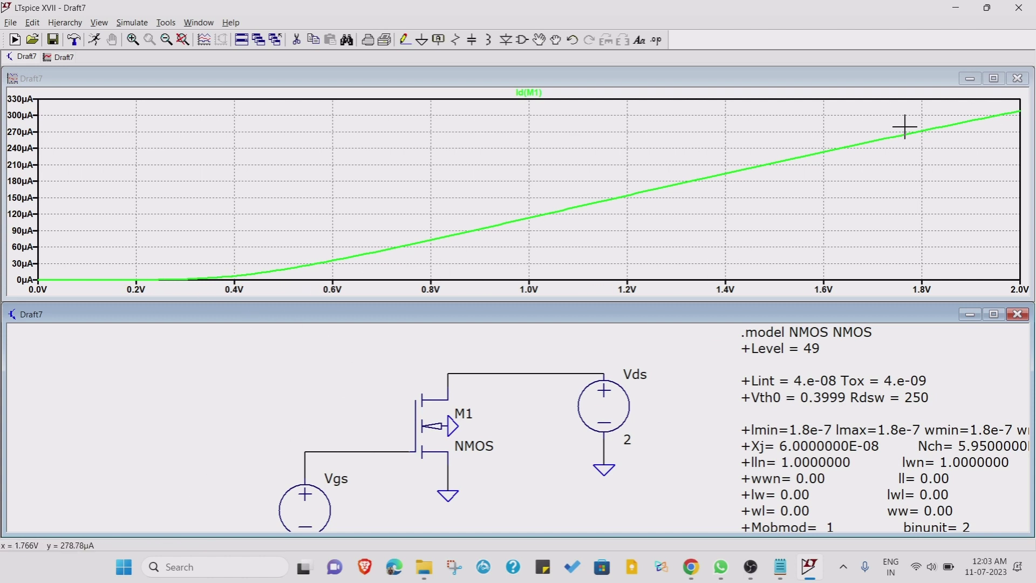
left_click_drag(307, 365, 298, 351)
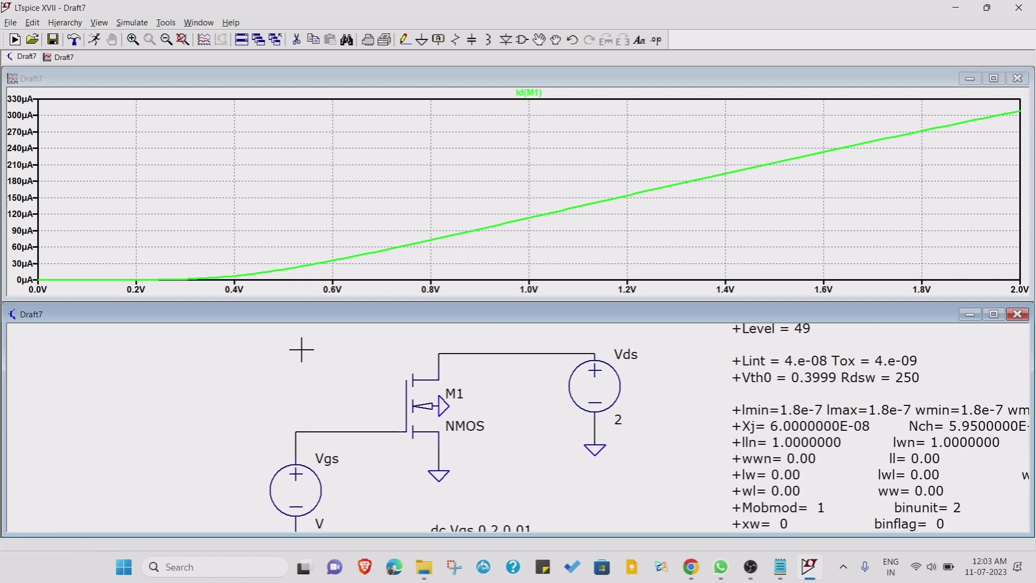
scroll(499, 447, "down", 2)
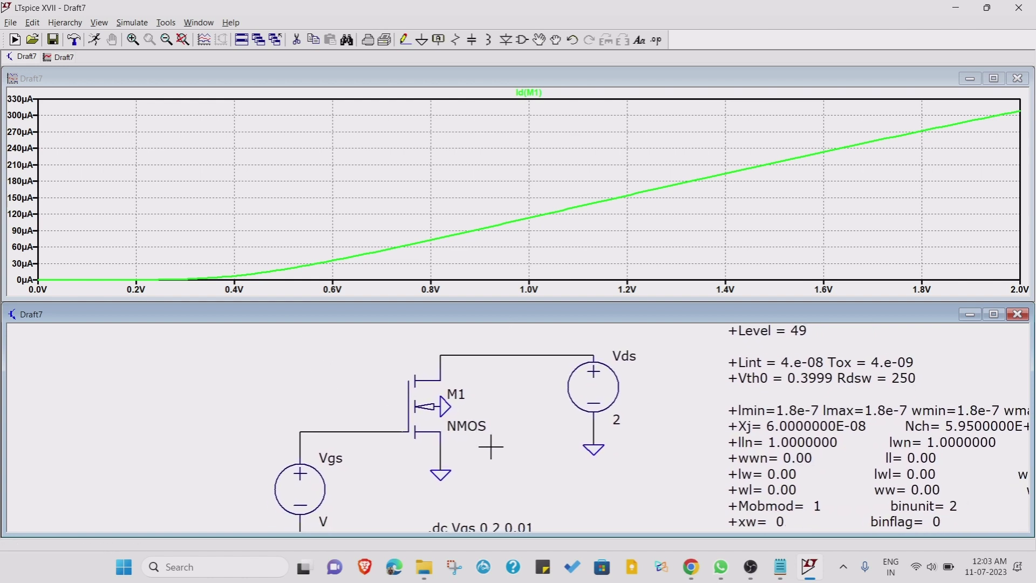
left_click_drag(499, 447, 541, 445)
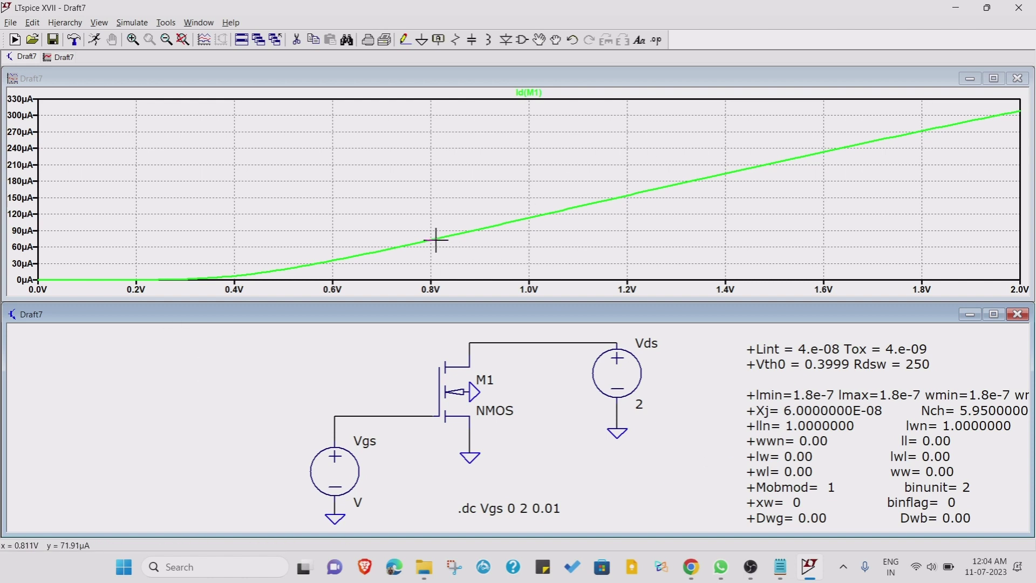
Bring up the MOSFET I-V notes and review the Case 2 lines: Vds varies, Vgs fixed.
left_click(788, 571)
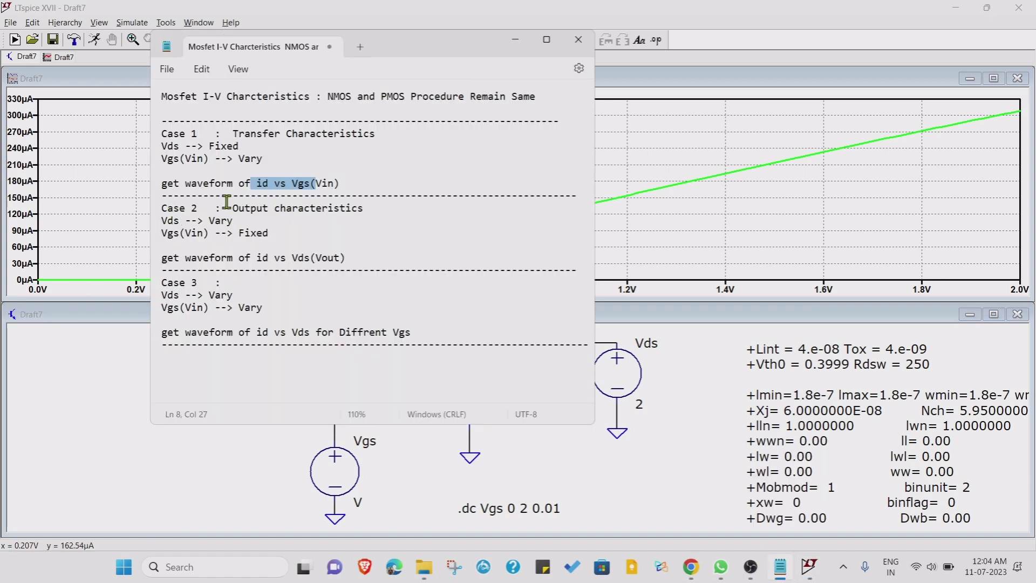
left_click_drag(234, 212, 367, 218)
left_click(367, 237)
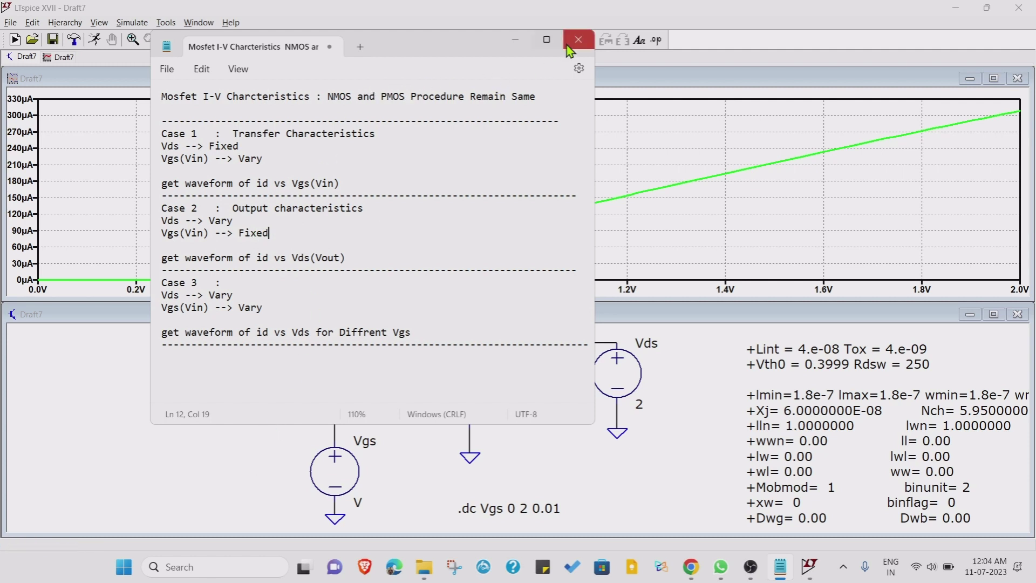
Back in LTspice, set the Vgs source's DC value to 2 V.
left_click(515, 39)
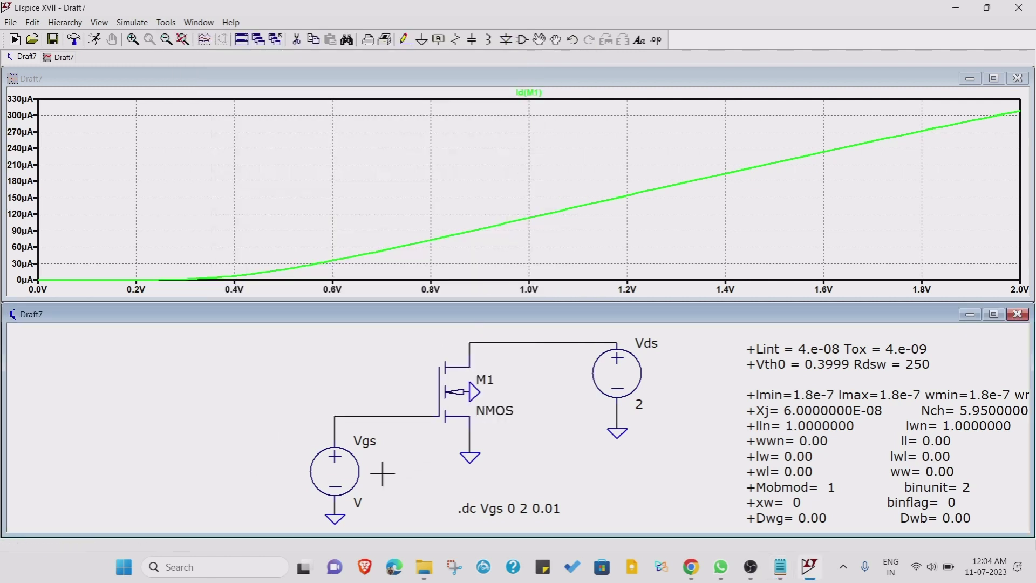
left_click_drag(446, 485, 427, 458)
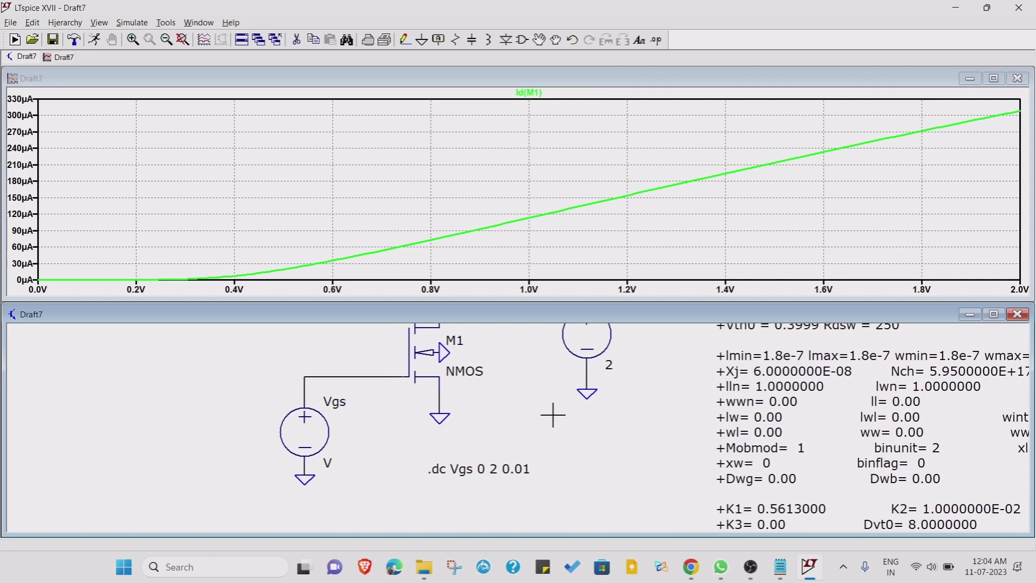
left_click_drag(553, 416, 549, 464)
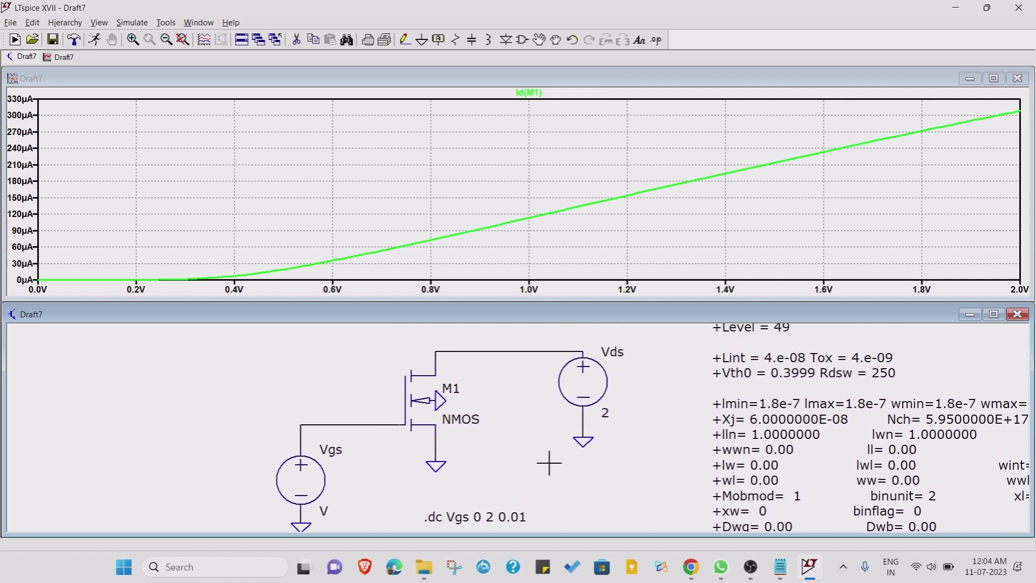
right_click(302, 475)
type("2")
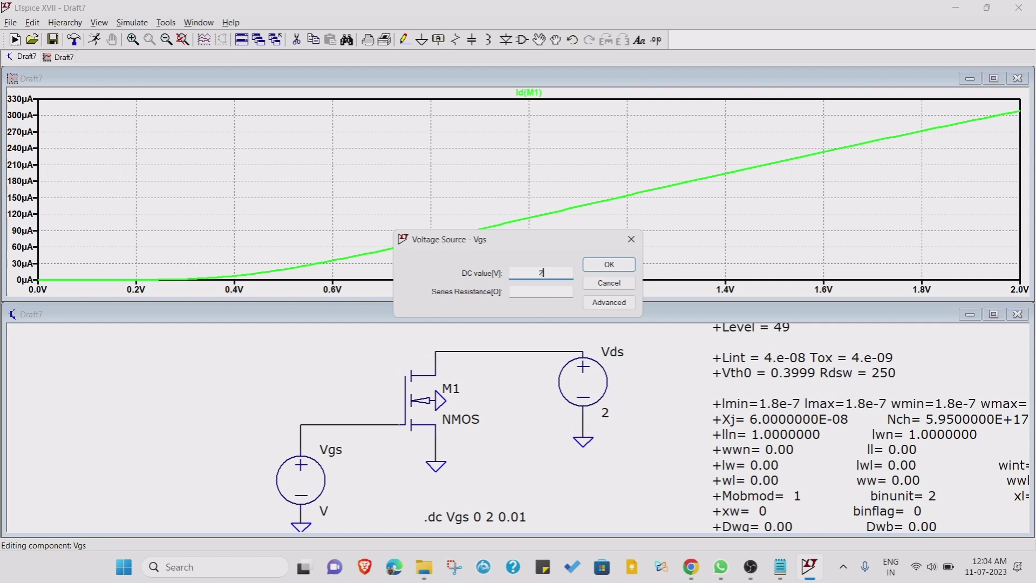
left_click(609, 264)
Change the sweep directive's source from Vgs to Vds, giving .dc Vds 0 2 0.01.
left_click_drag(653, 465, 624, 461)
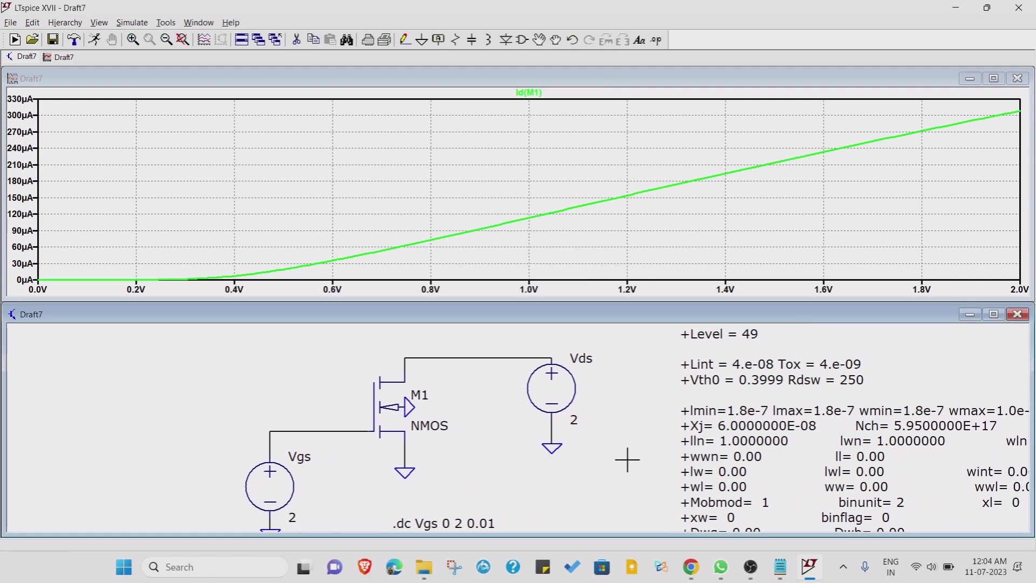
right_click(456, 510)
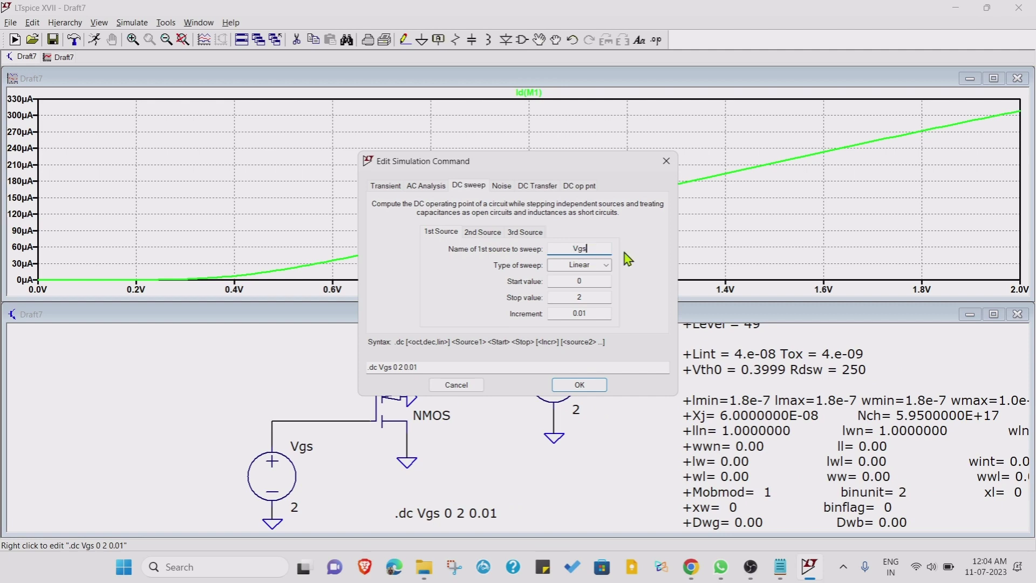
key("BackSpace")
type("ds")
left_click(579, 384)
left_click_drag(569, 510, 582, 498)
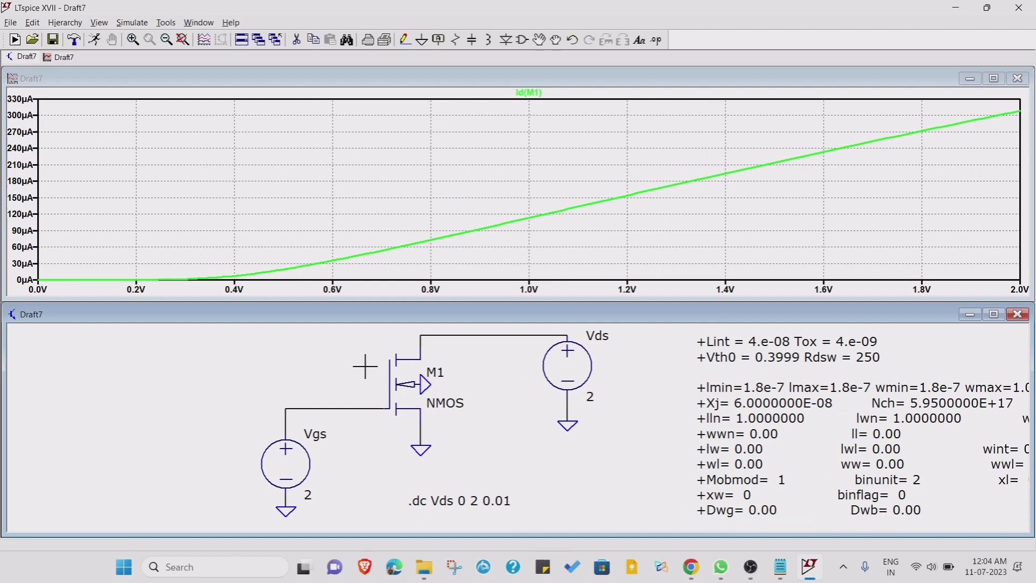
Rerun the simulation to plot Id(M1) versus Vds and close the SPICE error log.
left_click(94, 40)
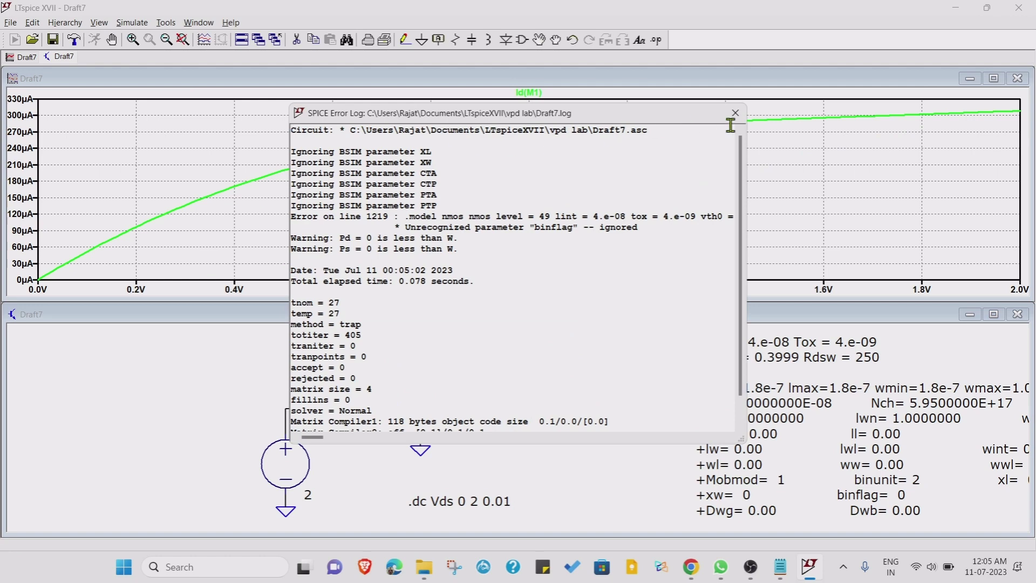
left_click(734, 112)
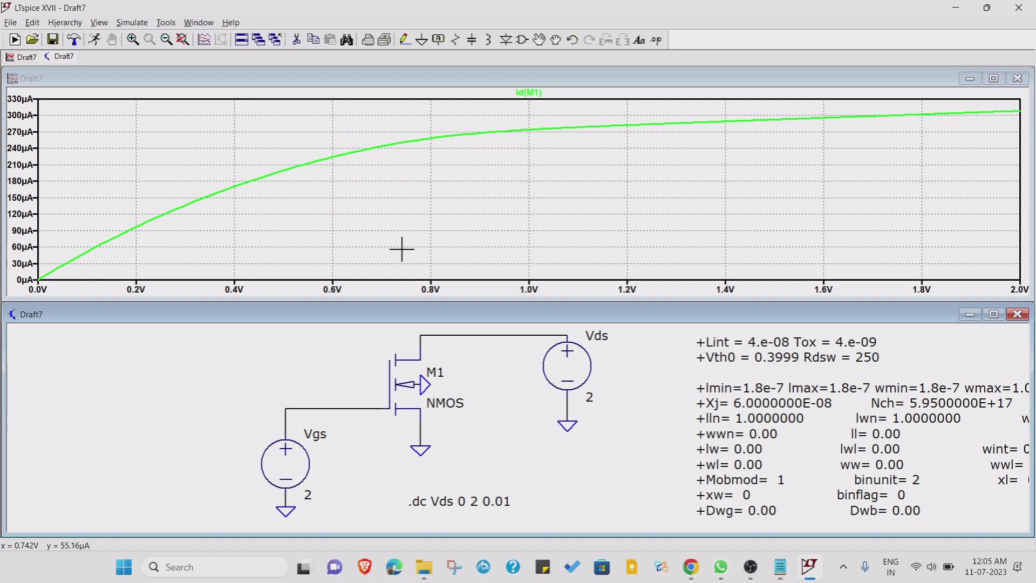
left_click_drag(521, 438, 541, 470)
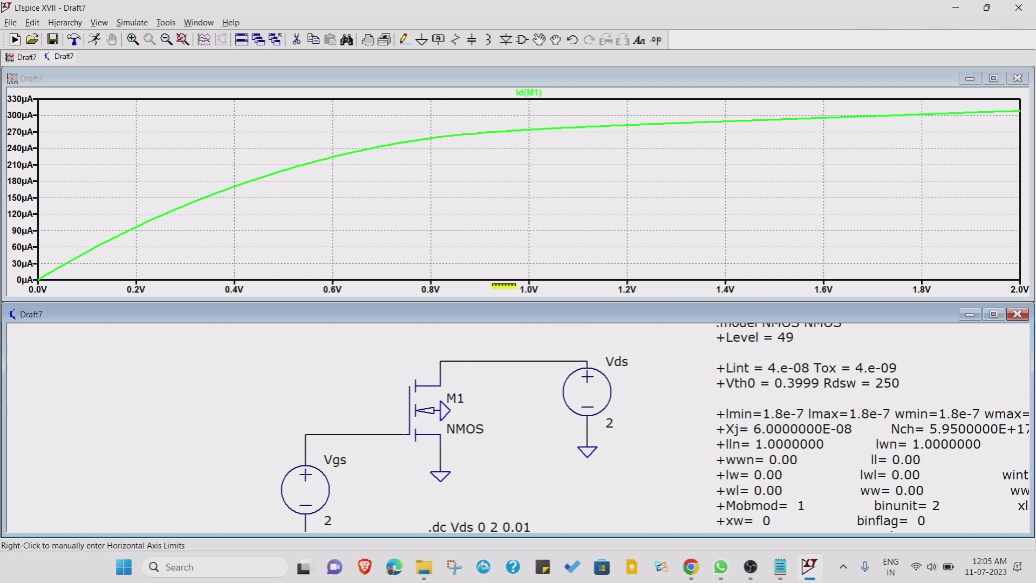
right_click(504, 284)
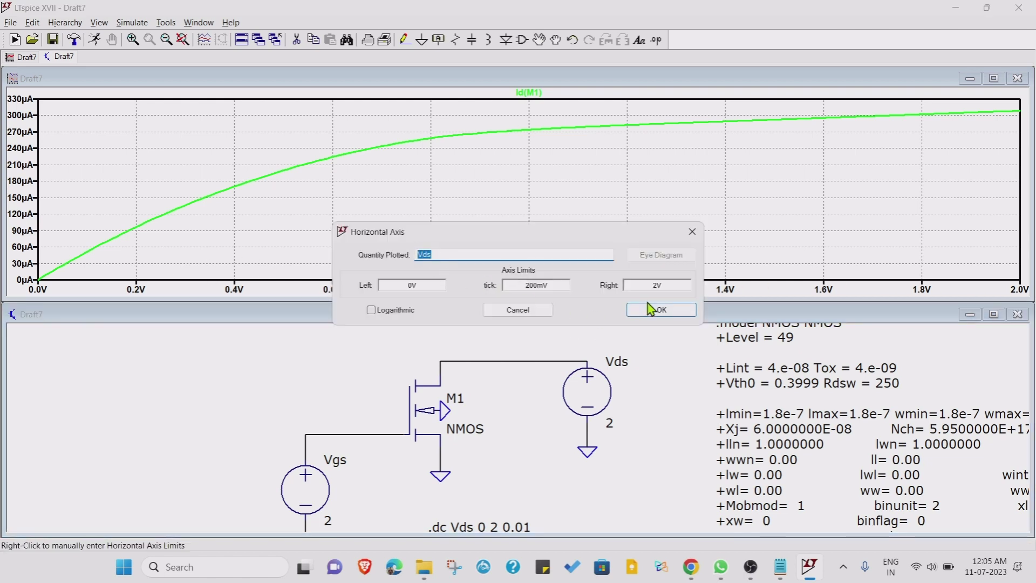
left_click(694, 232)
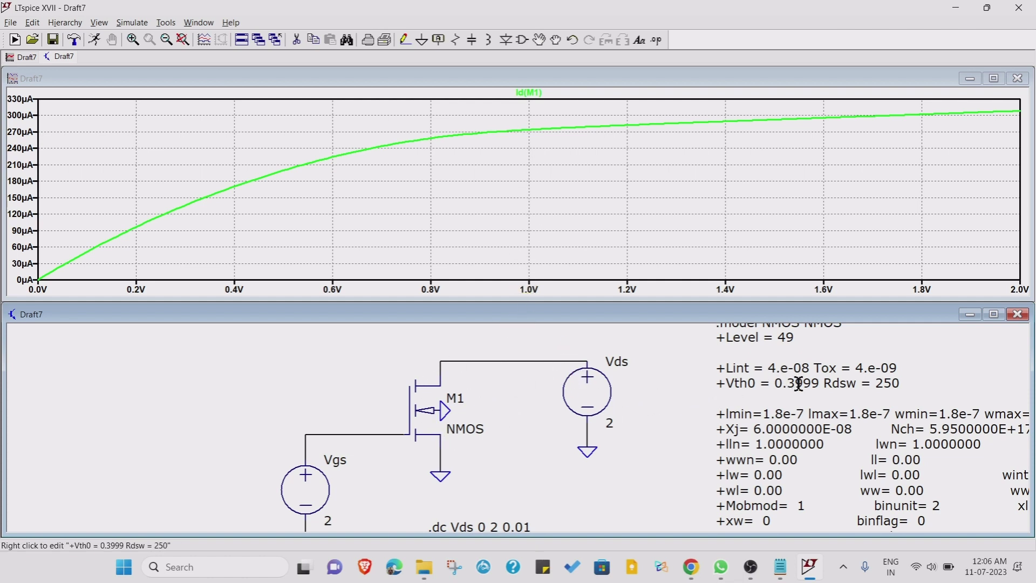
left_click_drag(777, 386, 789, 382)
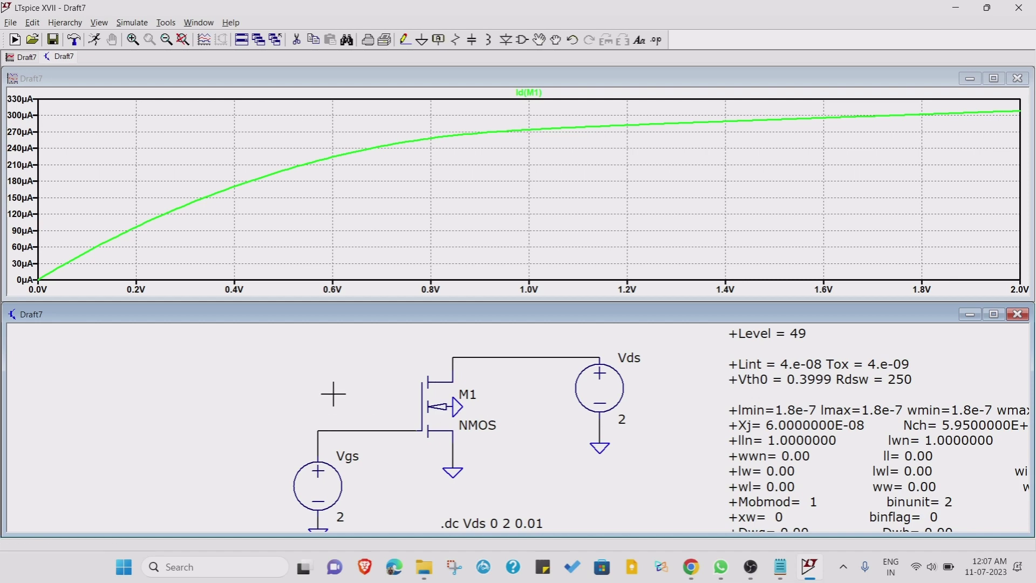
left_click_drag(335, 393, 316, 381)
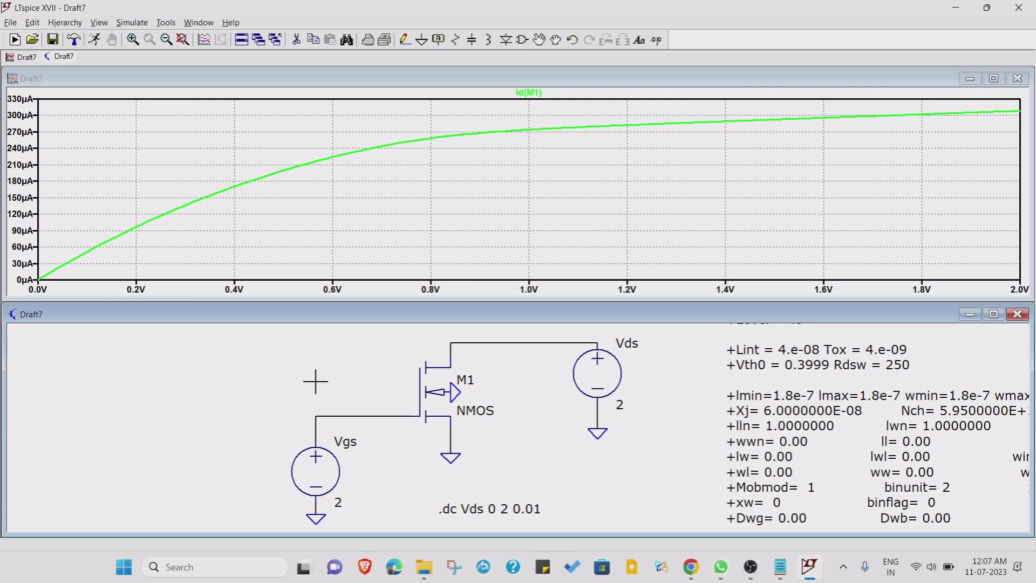
left_click(812, 566)
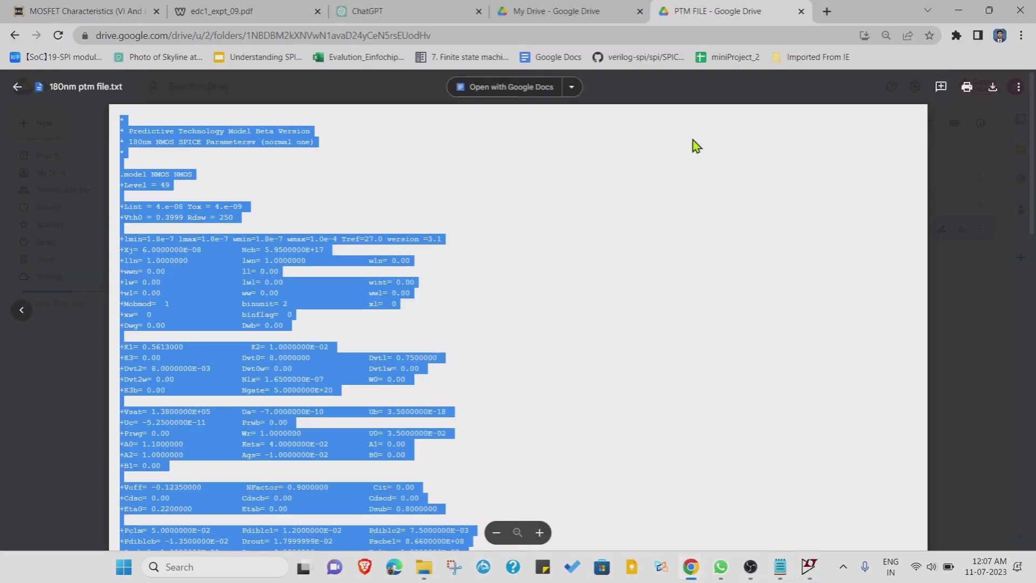
left_click(779, 566)
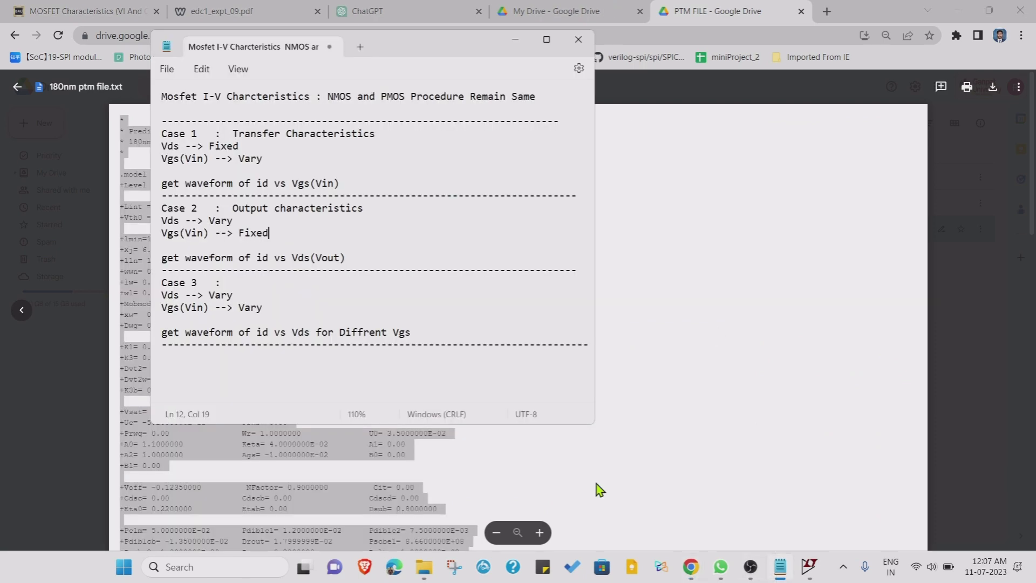
left_click_drag(162, 282, 263, 308)
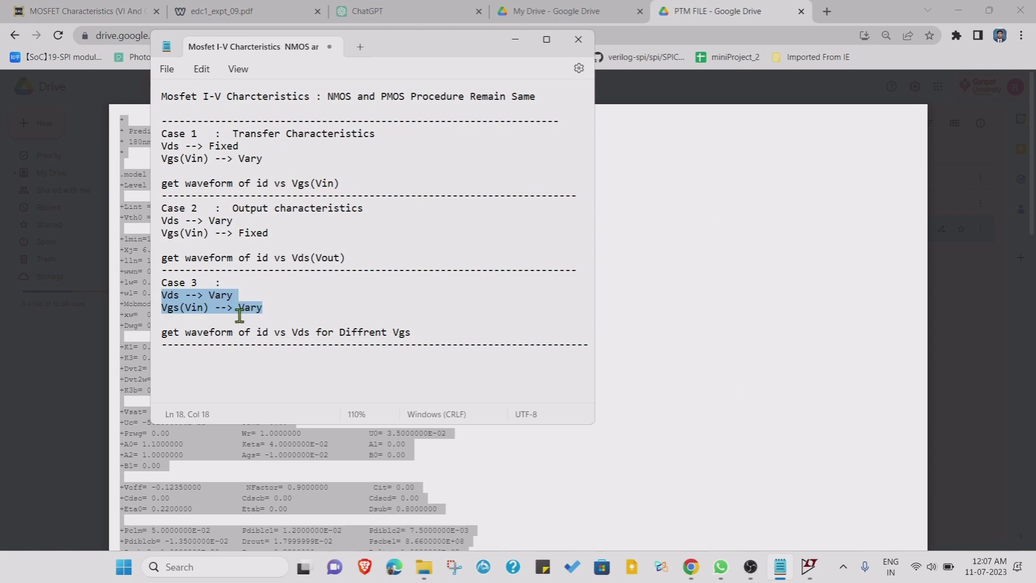
left_click(208, 331)
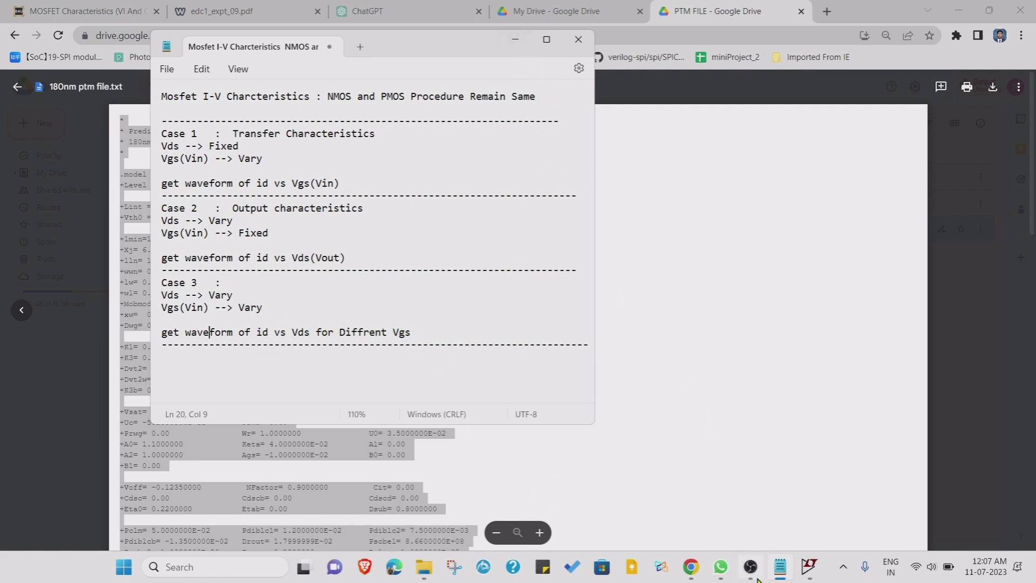
left_click(809, 566)
Clear the Vds source's DC value of 2, leaving the Vgs source unchanged.
scroll(545, 414, "down", 2)
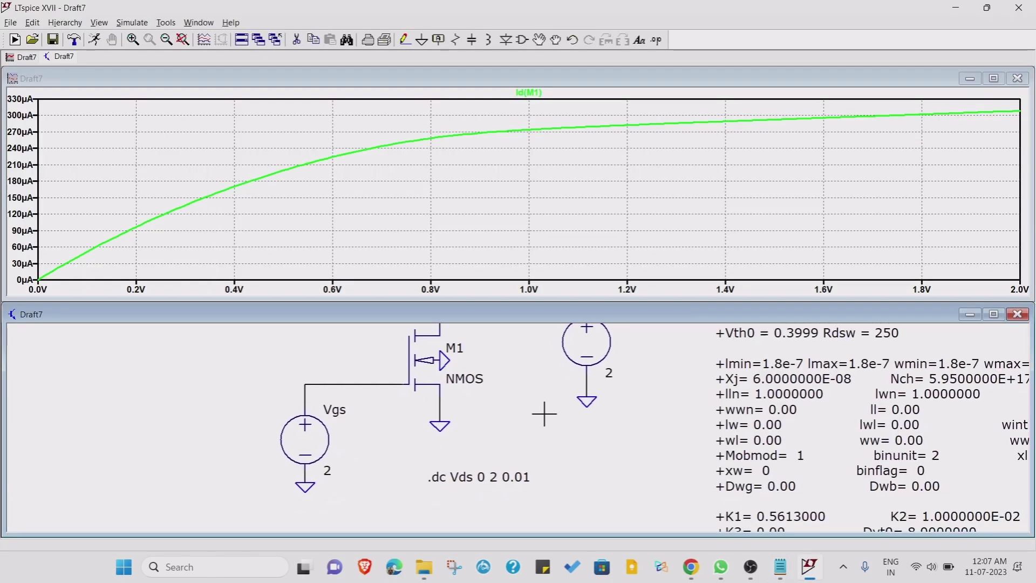
left_click_drag(544, 413, 566, 439)
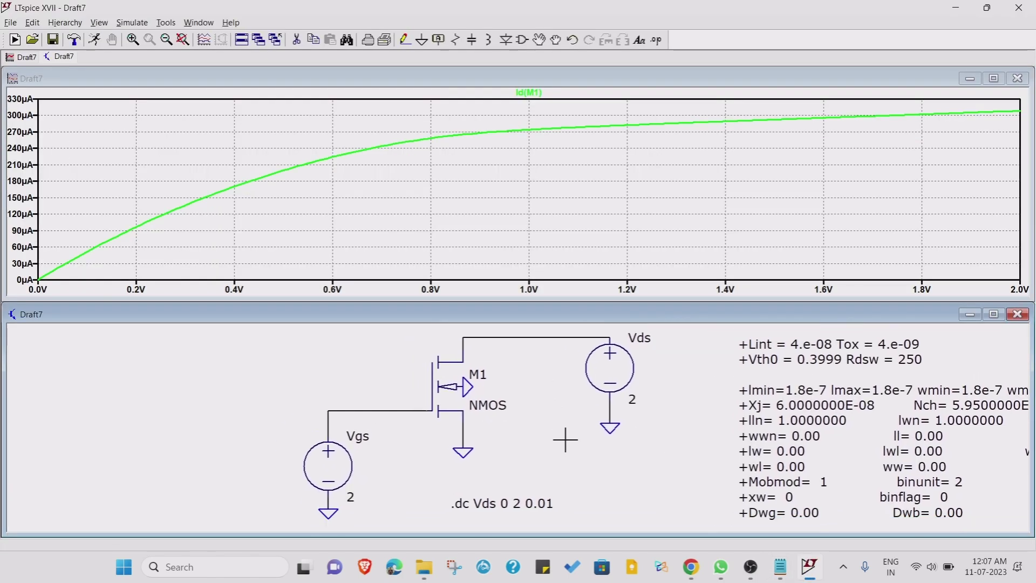
right_click(333, 466)
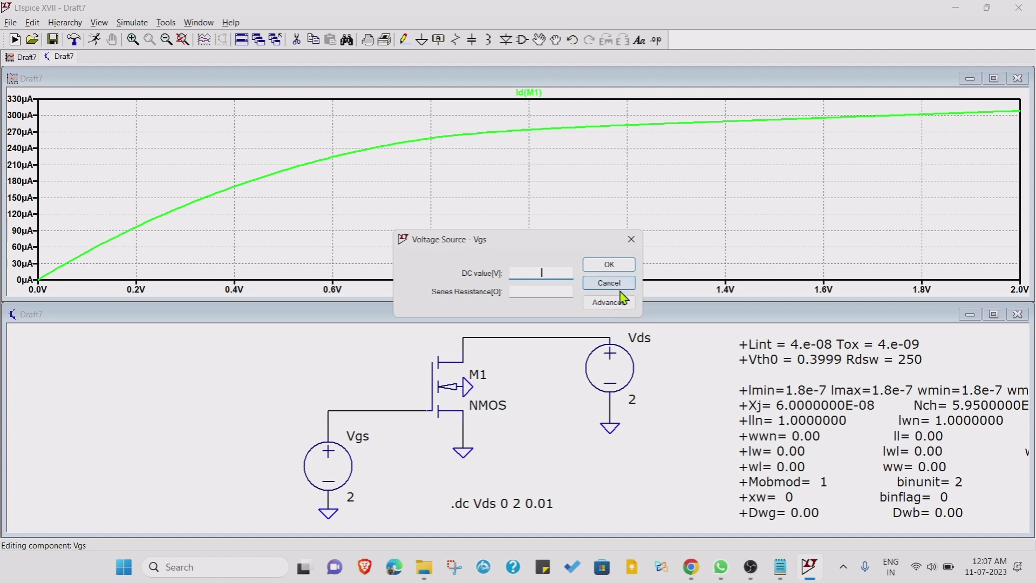
left_click(602, 266)
right_click(626, 371)
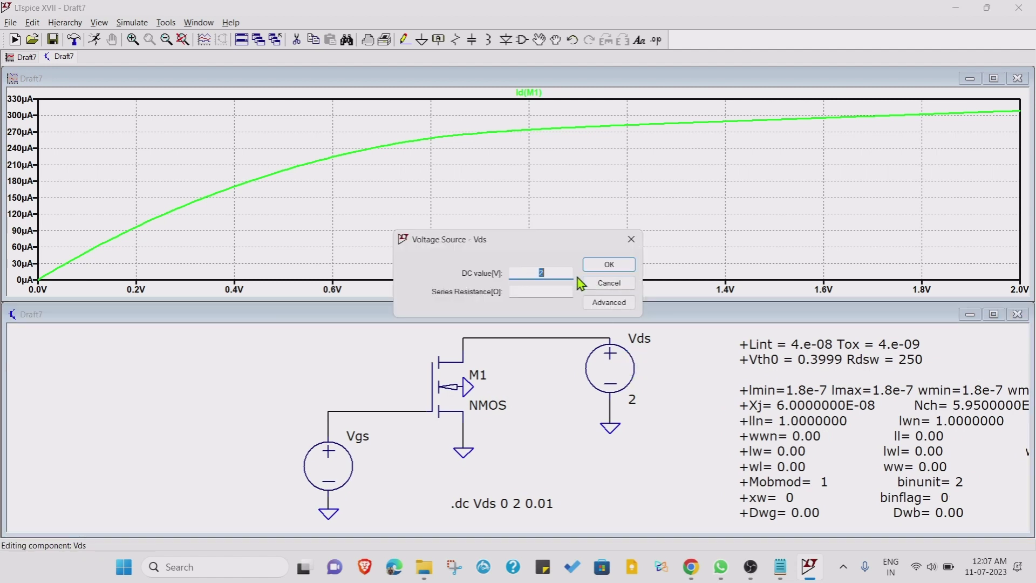
key("BackSpace")
left_click(608, 264)
left_click_drag(579, 482, 548, 487)
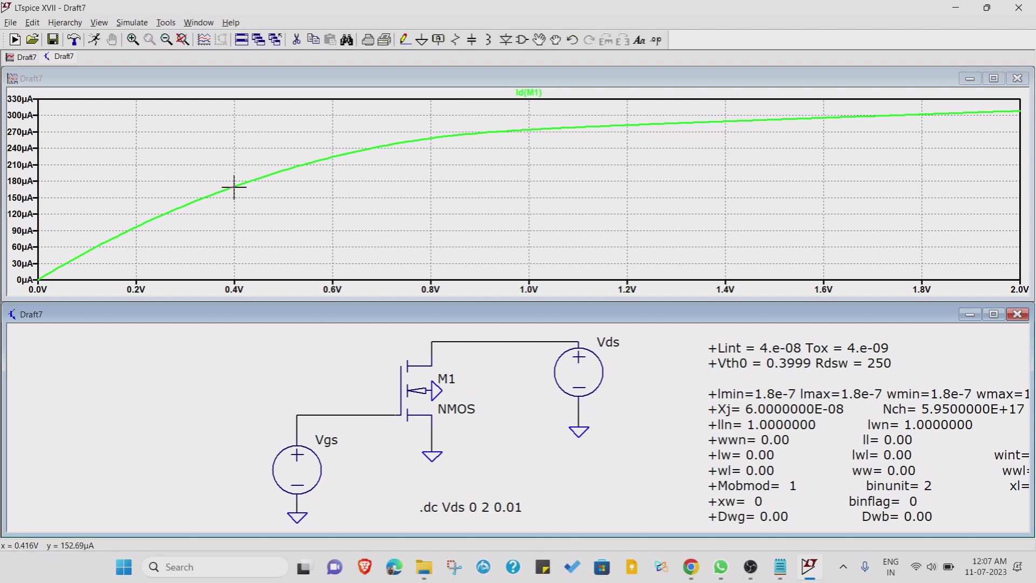
left_click(130, 22)
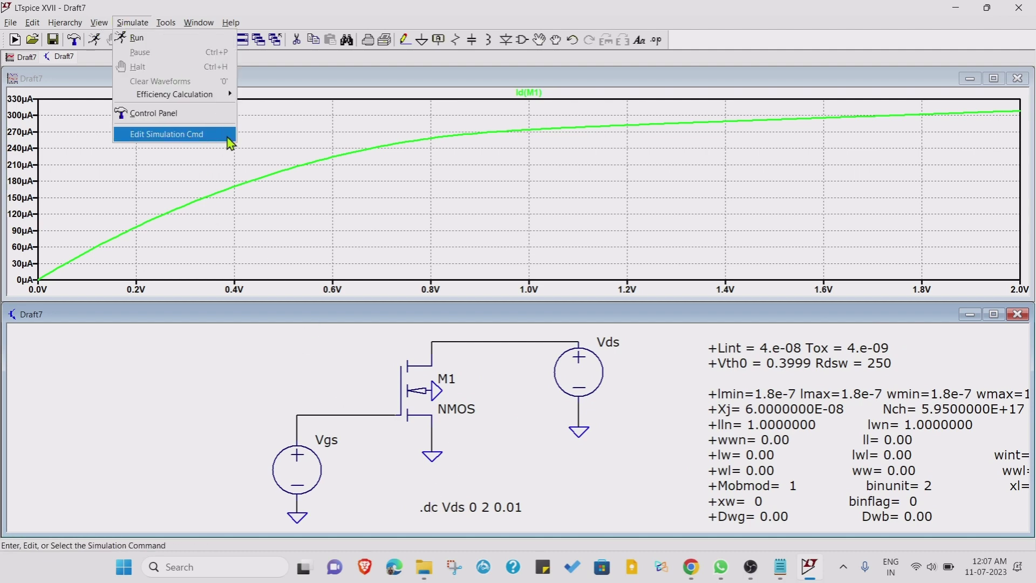
Add Vgs as the second sweep source, linear from 0 to 2 V in 0.4 V steps.
left_click(193, 135)
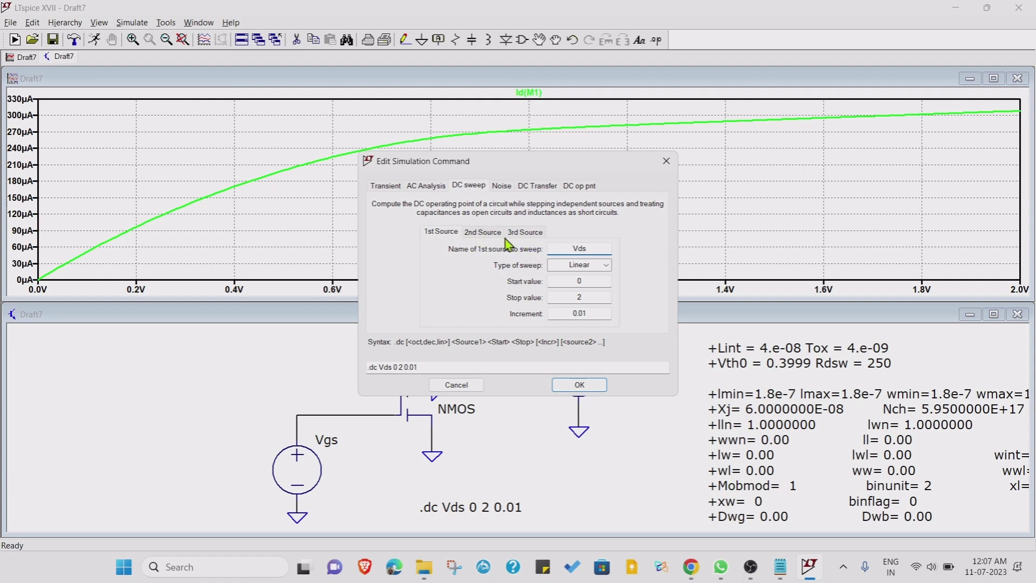
left_click(486, 232)
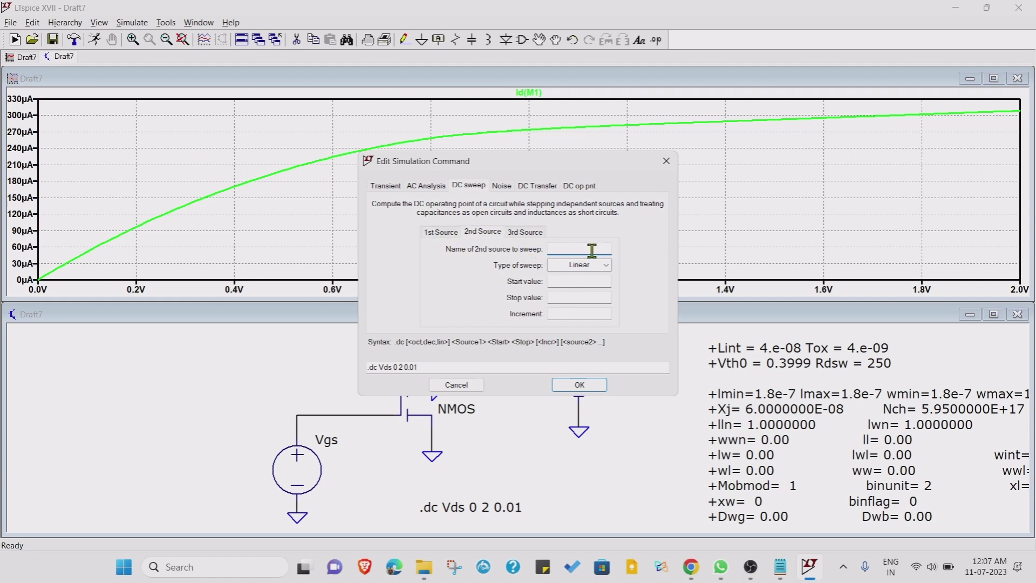
key("Tab")
key("Tab")
left_click(579, 385)
mouse_move(547, 477)
left_mouse_down()
mouse_move(524, 457)
mouse_move(539, 473)
left_mouse_up()
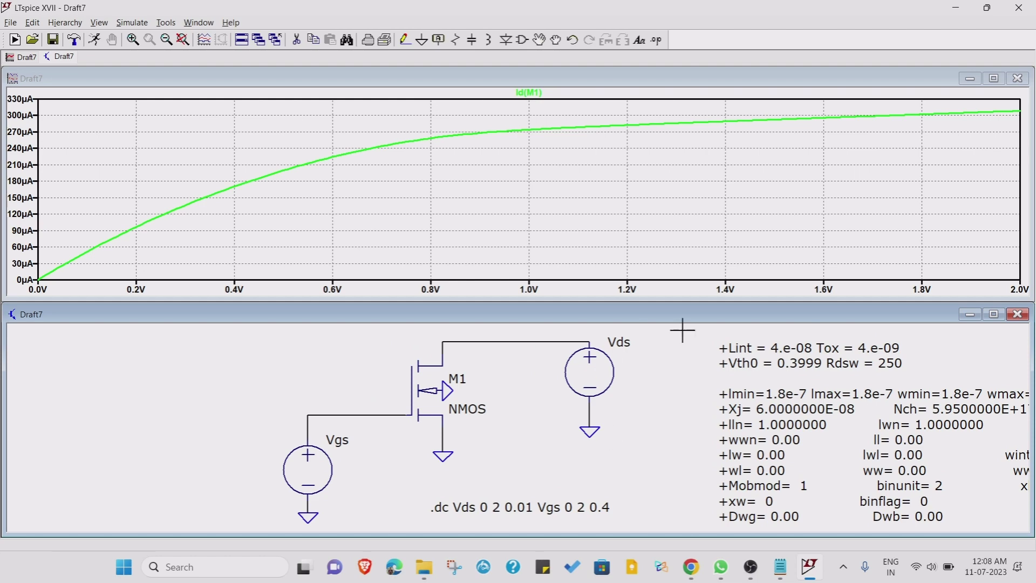
Run the nested sweep, close the error log, and inspect the horizontal axis settings unchanged.
left_click(95, 40)
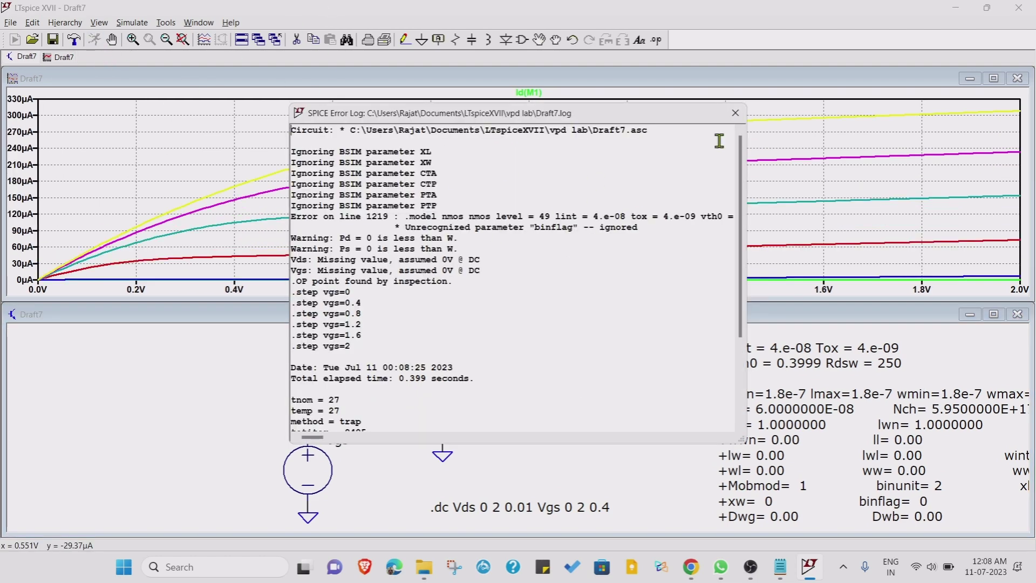
left_click(733, 107)
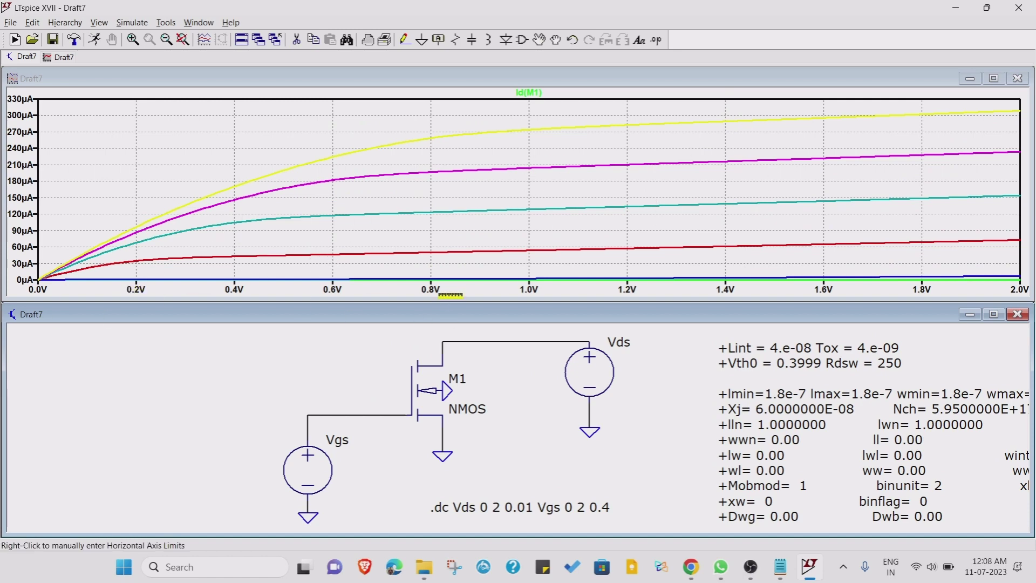
right_click(469, 292)
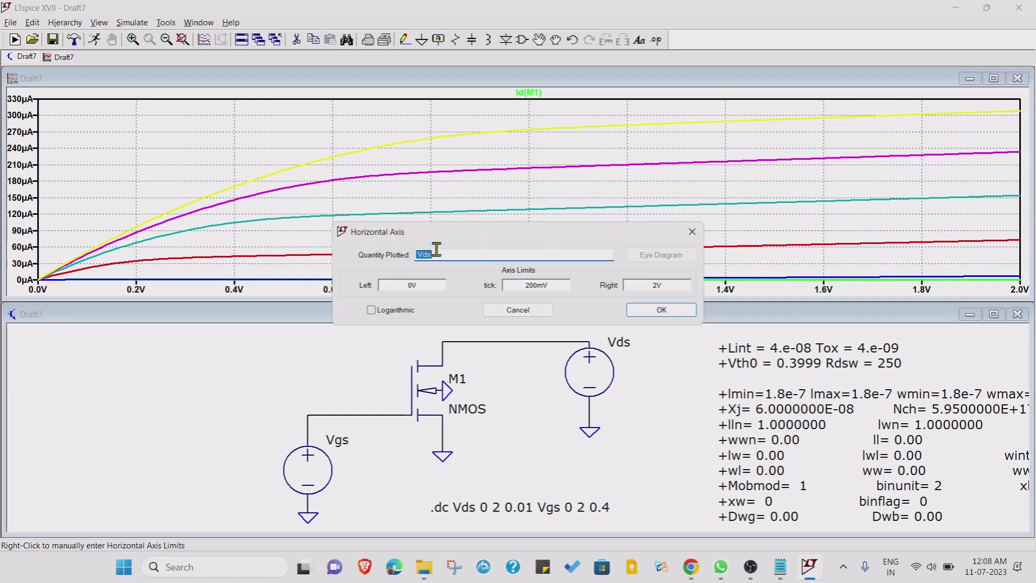
left_click(683, 228)
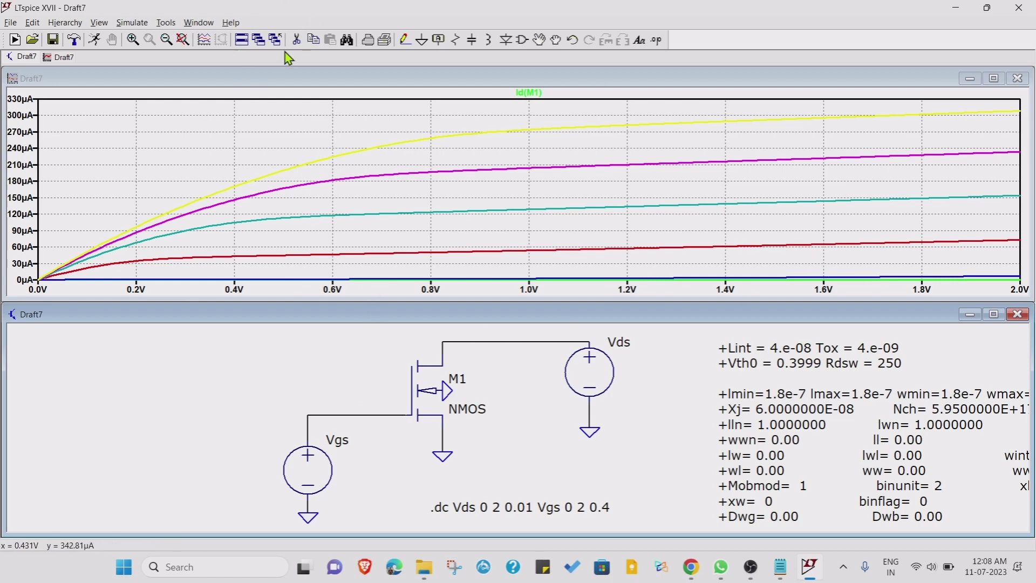
left_click(131, 41)
Zoom the plot into the 0–500 mV region, then back out to the full 0–2 V range.
left_click_drag(8, 92, 261, 290)
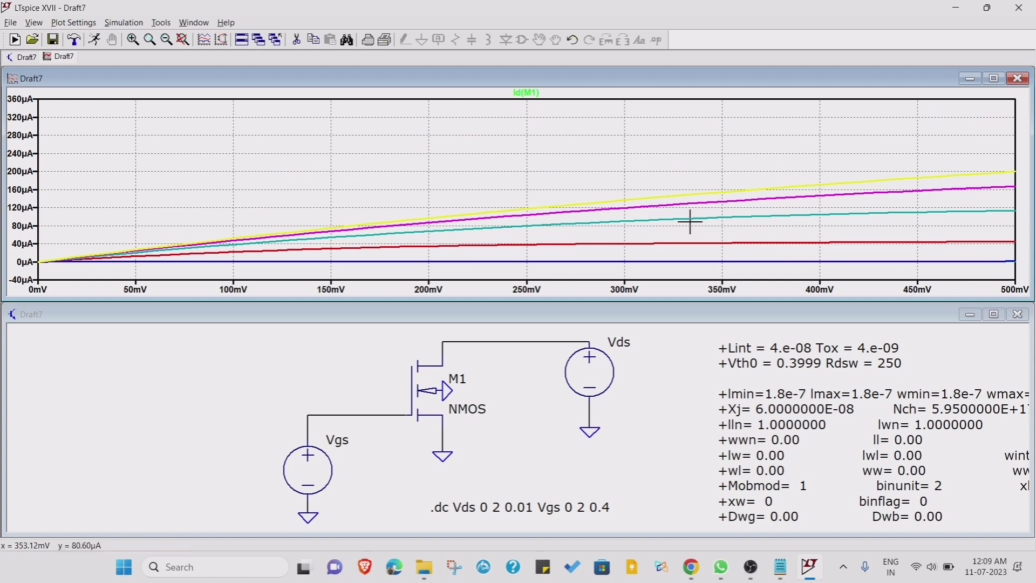
left_click(166, 40)
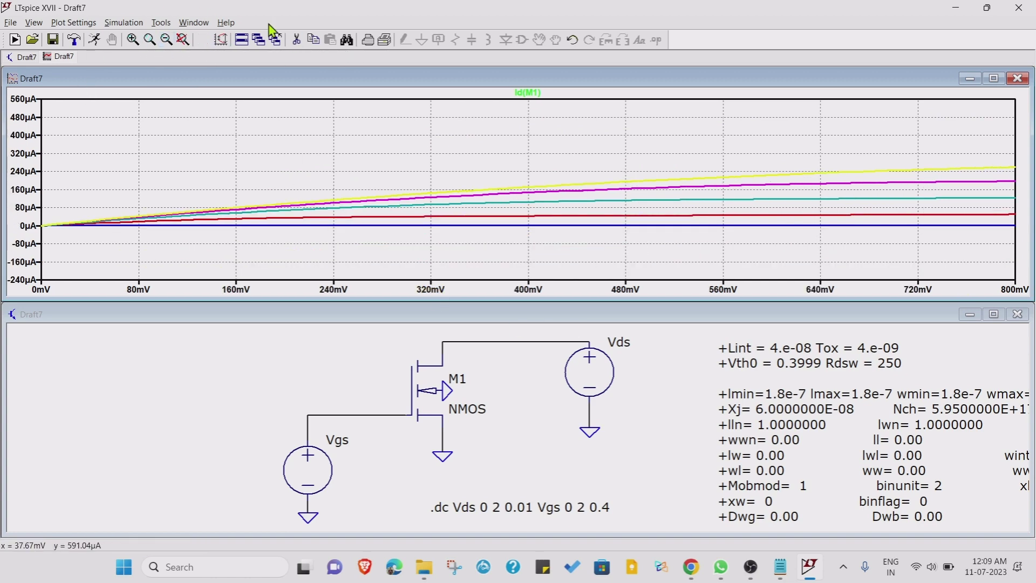
left_click(166, 41)
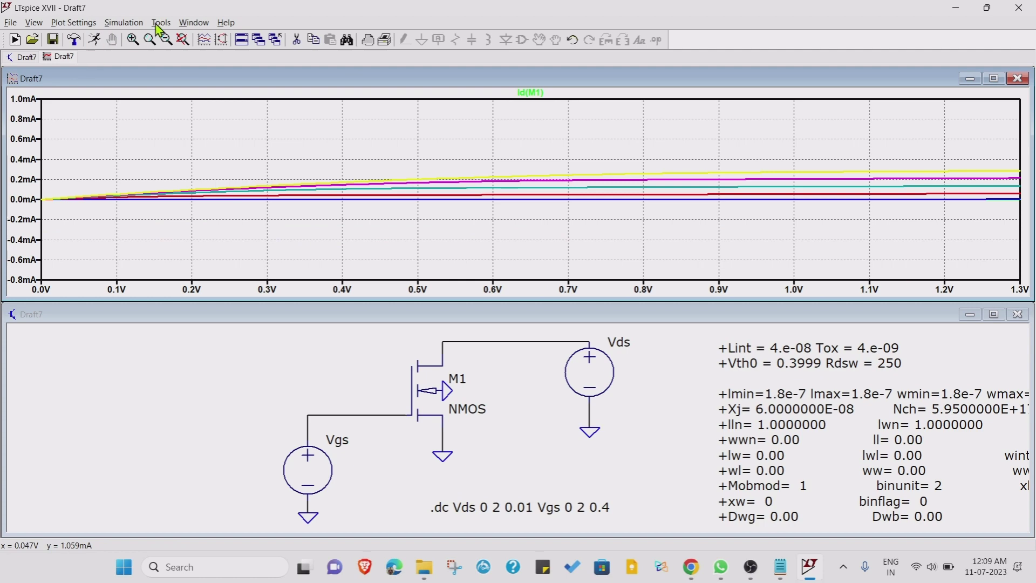
left_click(181, 41)
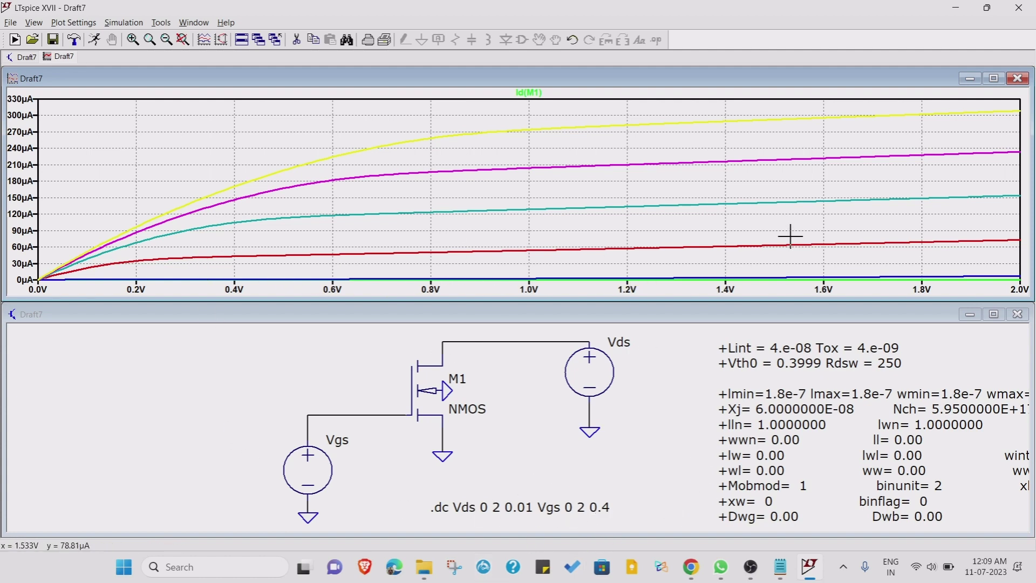
Check the plot options without changes, then bring Chrome's Downloads window to the front.
right_click(818, 246)
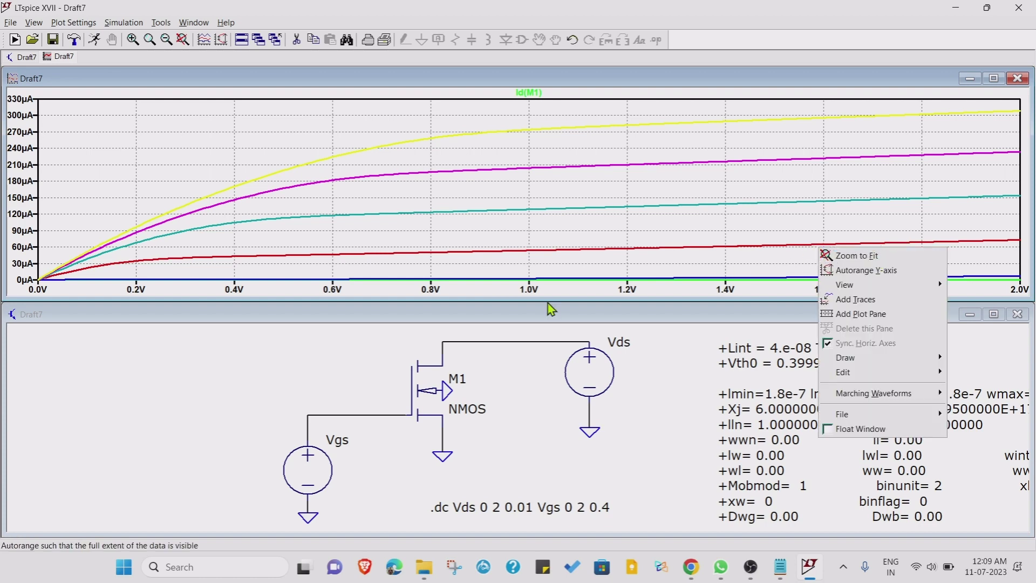
left_click(645, 225)
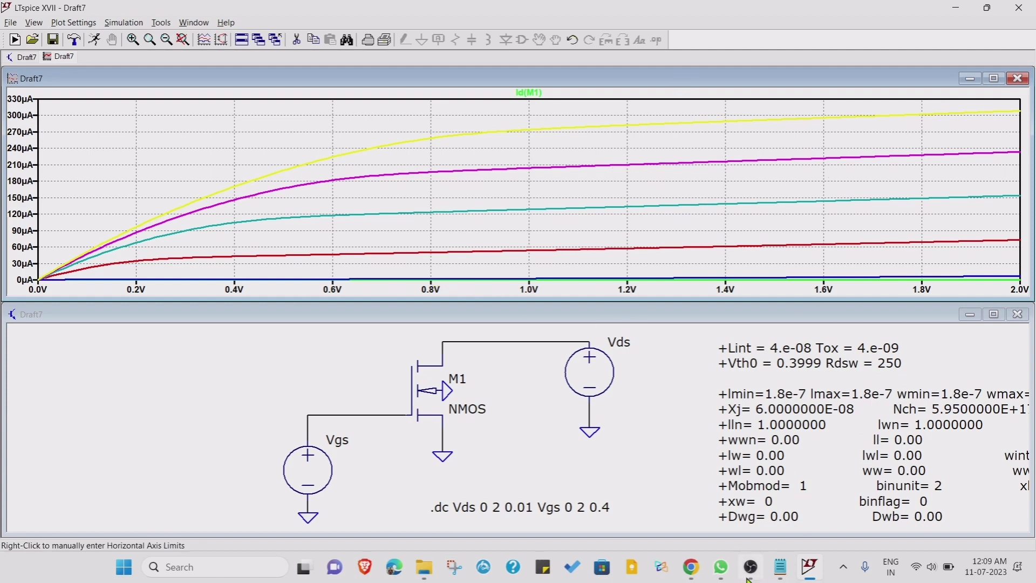
left_click(689, 566)
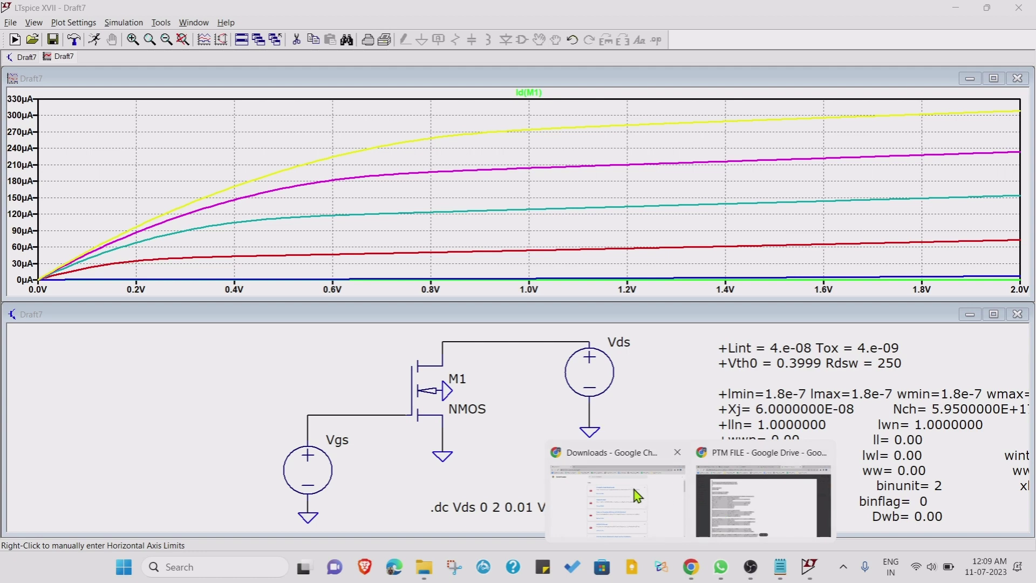
In Chrome, check the Downloads, PTM model file, My Drive and edc1_expt_09.pdf pages.
left_click(642, 495)
mouse_move(691, 566)
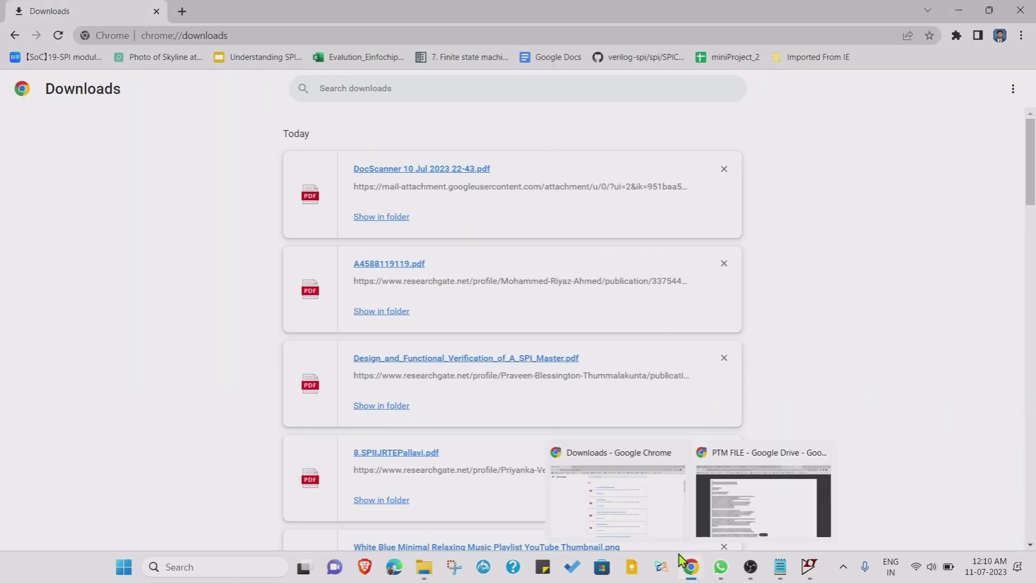
left_click(766, 499)
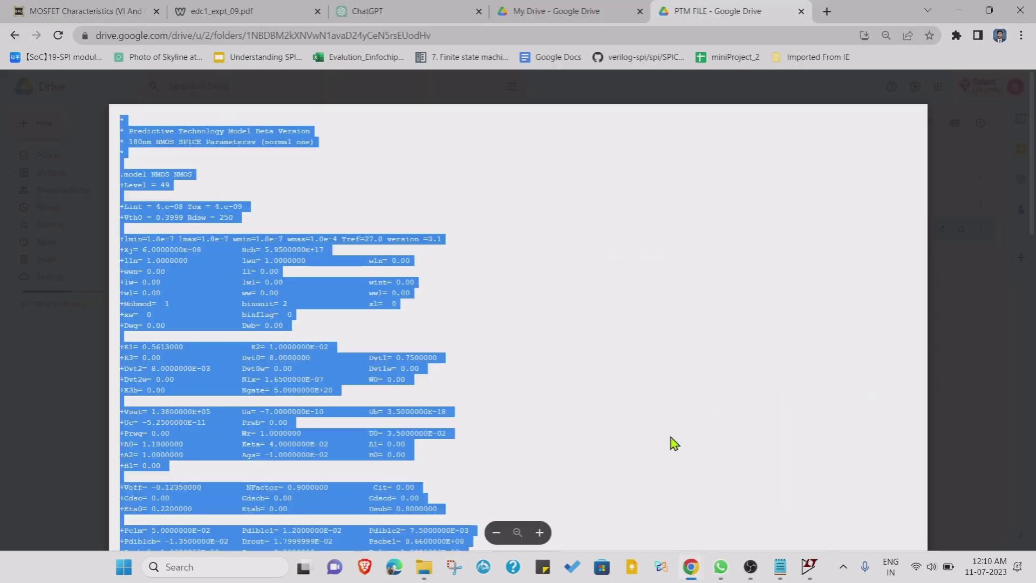
left_click(589, 9)
left_click(208, 10)
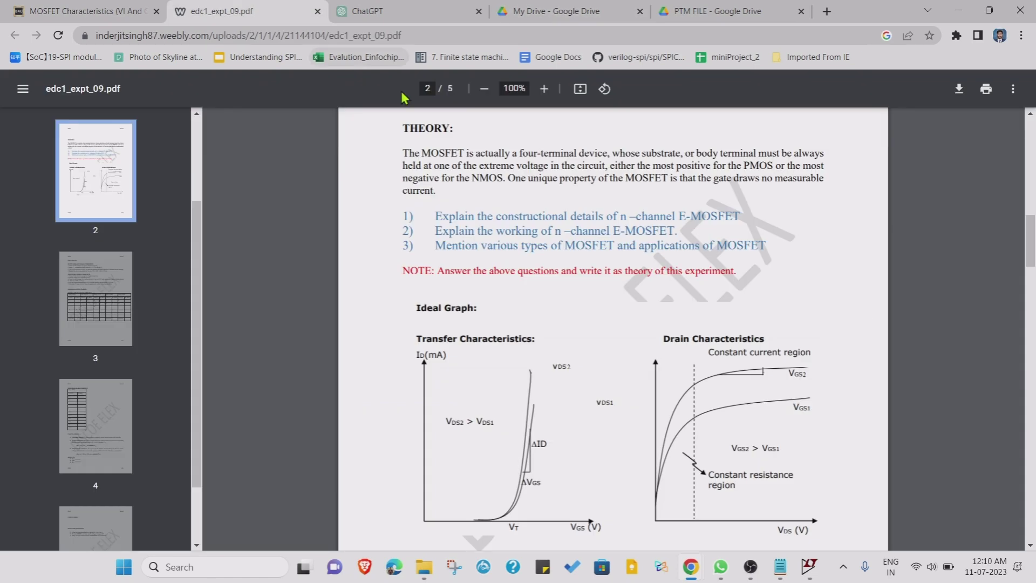
Study the MOSFET Characteristics article's output-curve figure, then return to LTspice Draft7.
left_click(22, 8)
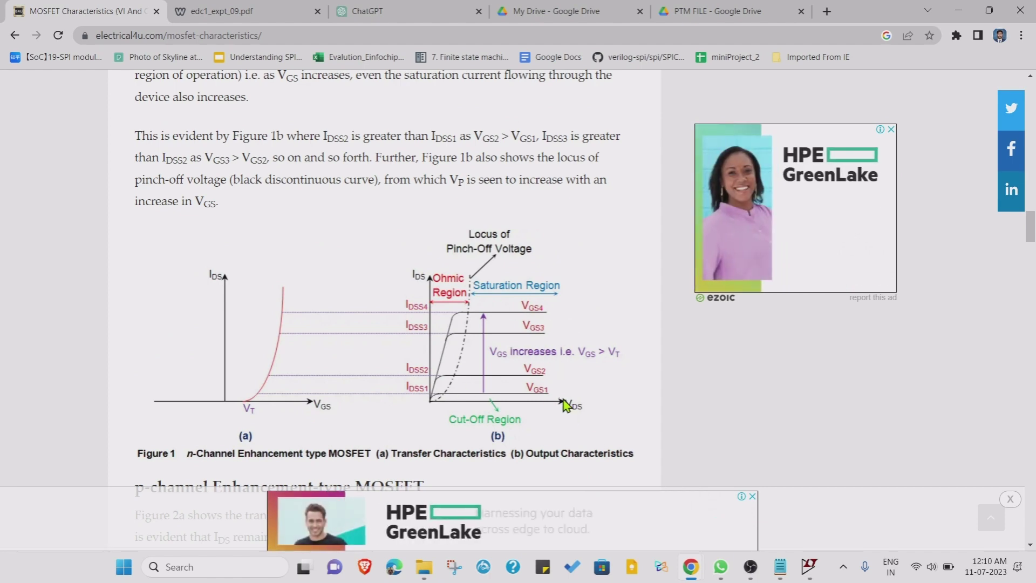
mouse_move(808, 565)
left_click(802, 518)
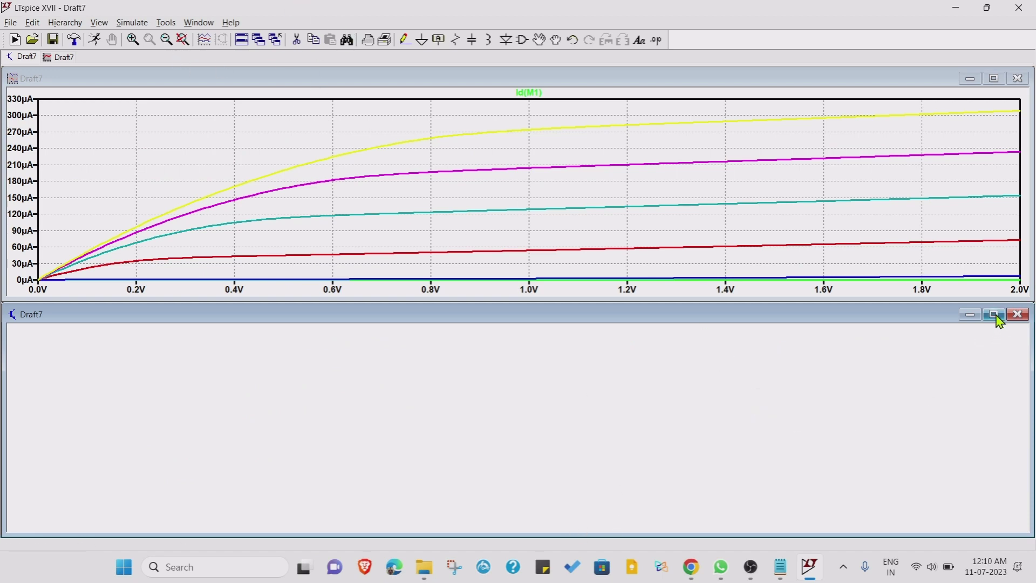
Tile the schematic horizontally above the Id(M1) plot and fit the whole circuit in view.
left_click(197, 23)
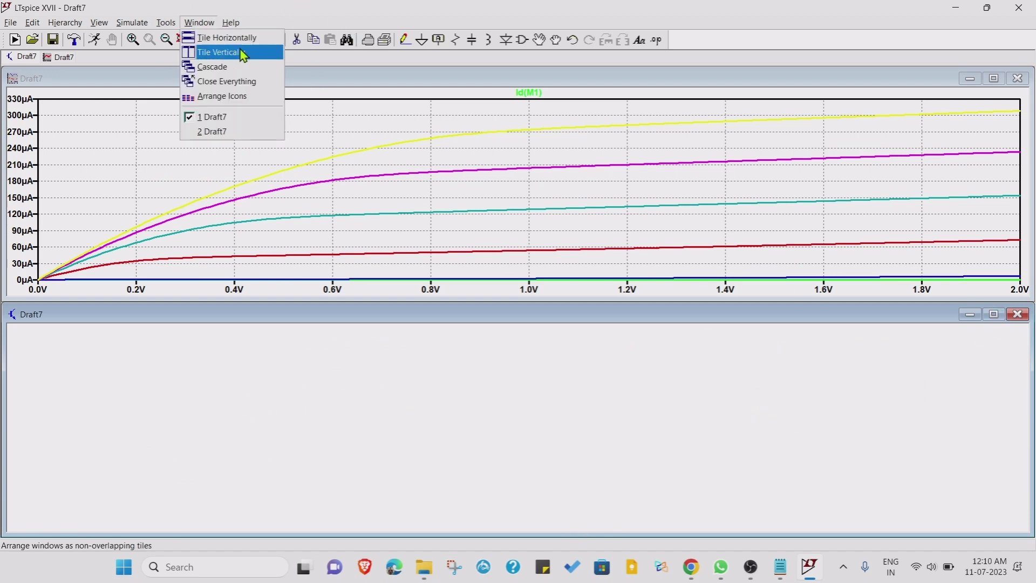
left_click(243, 38)
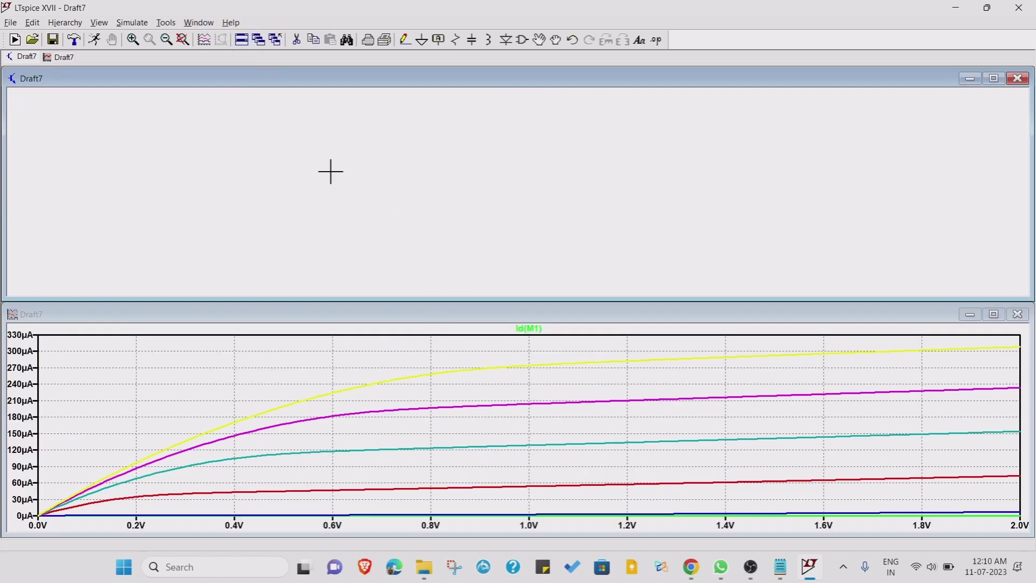
left_click(166, 42)
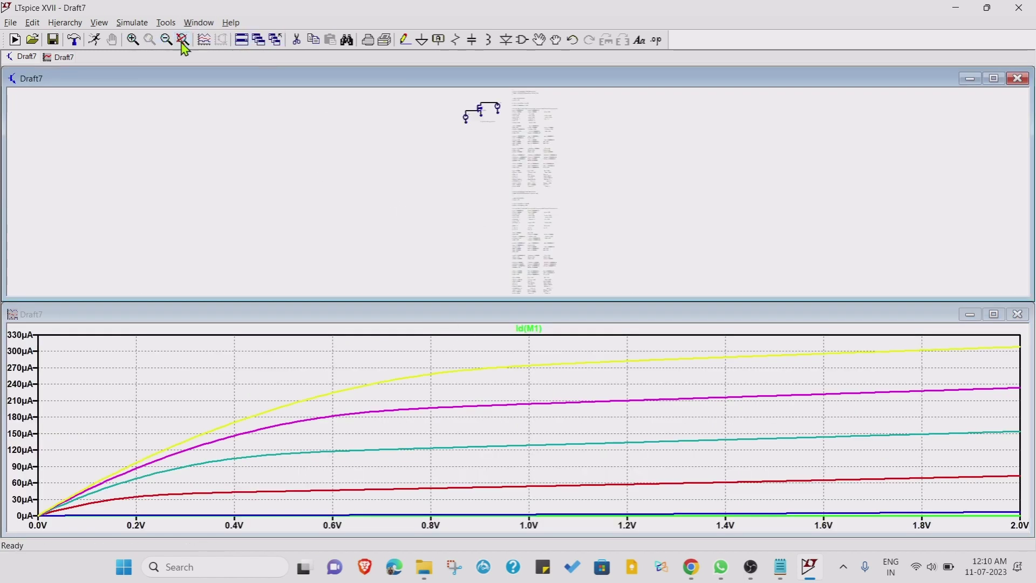
Zoom in and pan to center the NMOS circuit and its nested .dc directive.
scroll(467, 136, "up", 8)
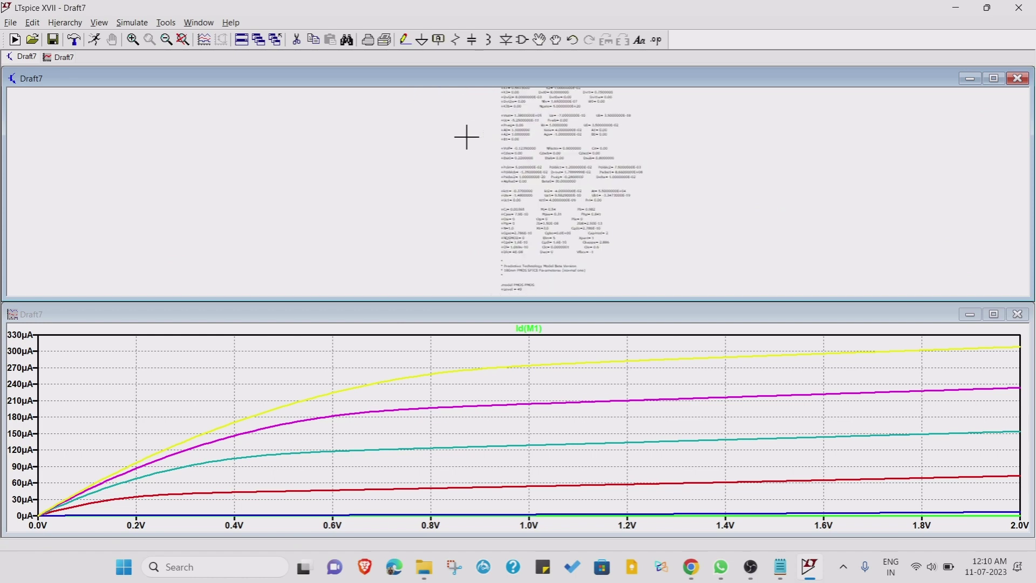
scroll(475, 188, "up", 3)
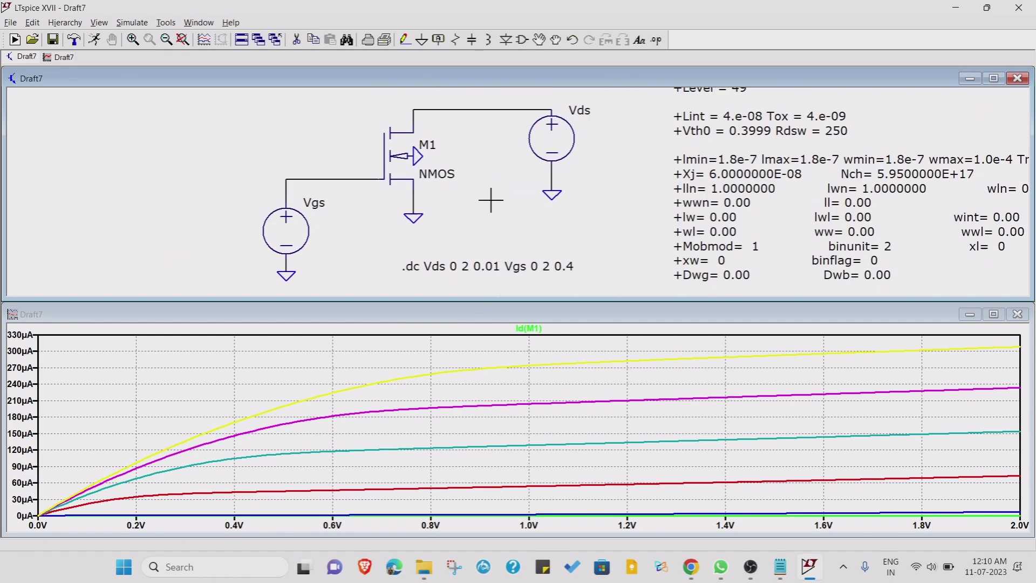
left_click_drag(487, 204, 549, 221)
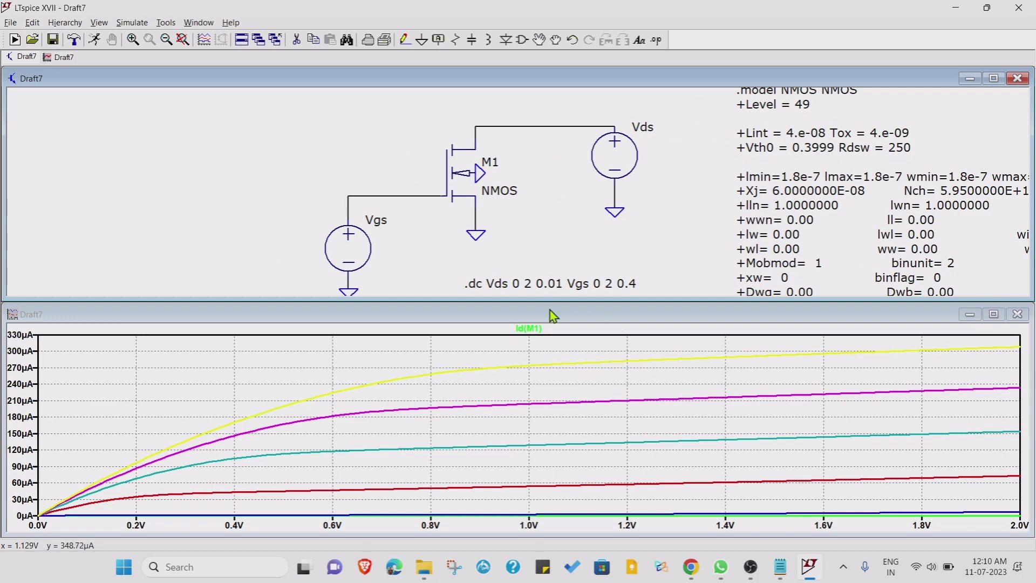
left_click_drag(273, 174, 292, 160)
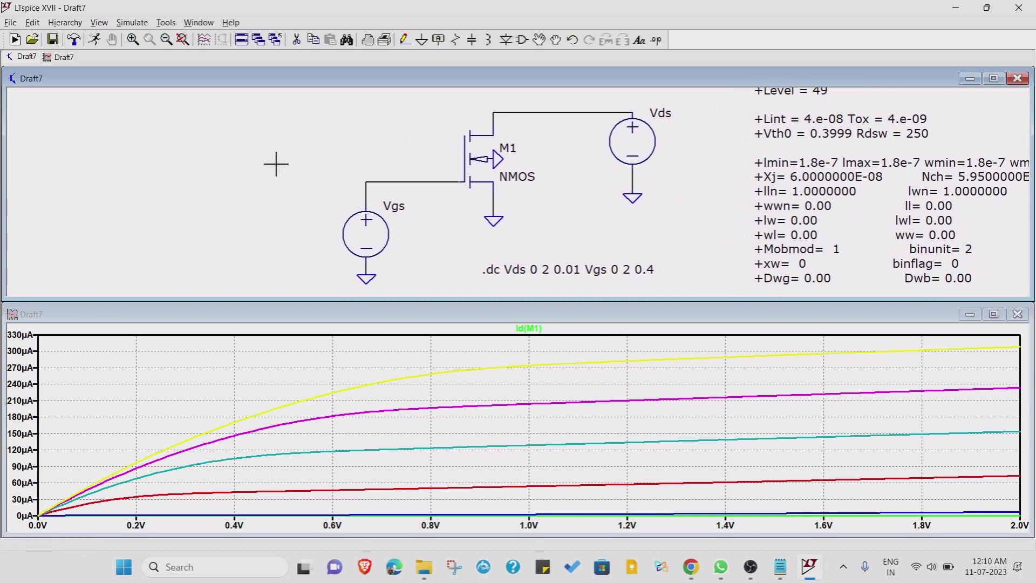
left_click_drag(310, 172, 335, 174)
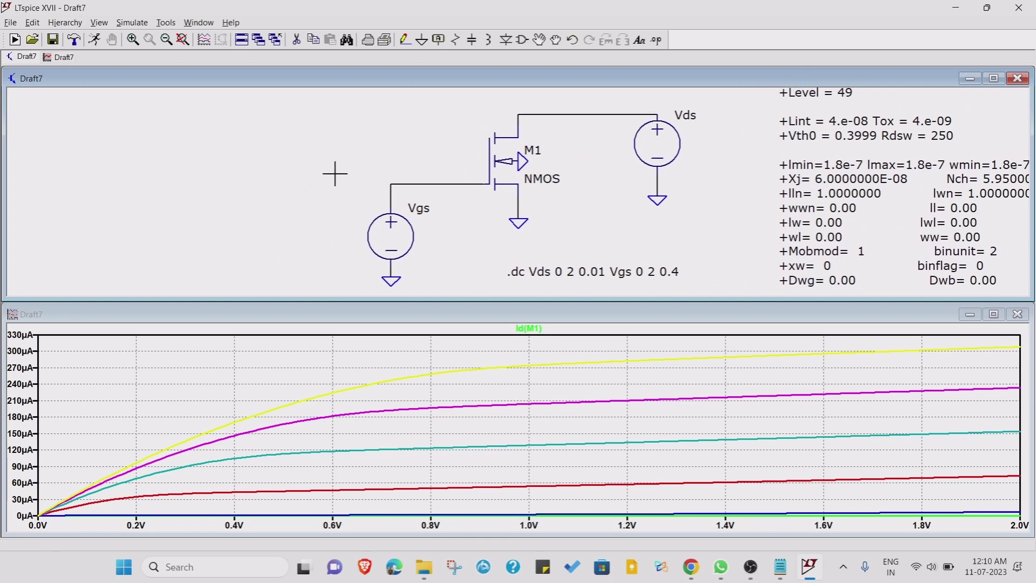
left_click_drag(334, 174, 328, 184)
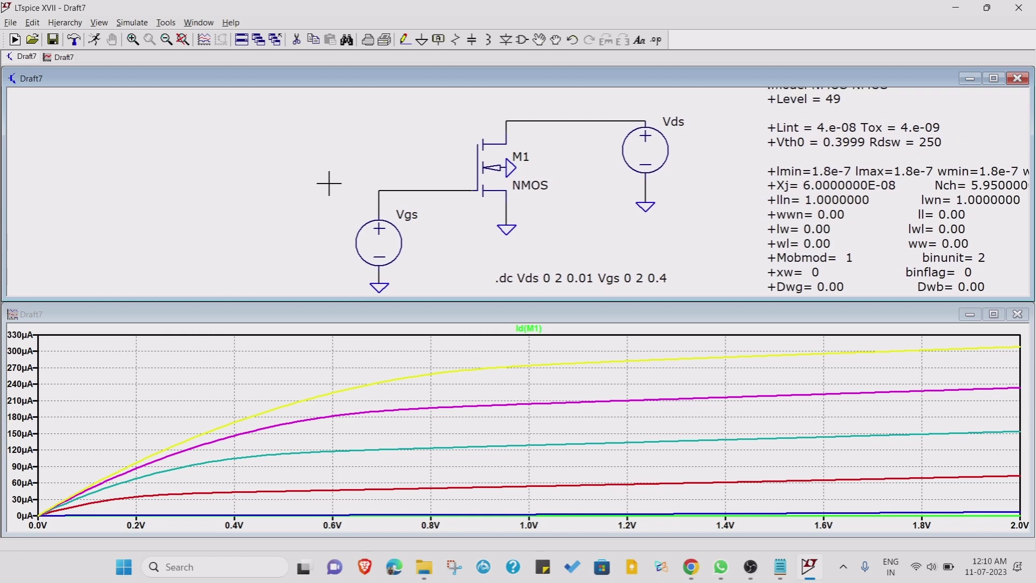